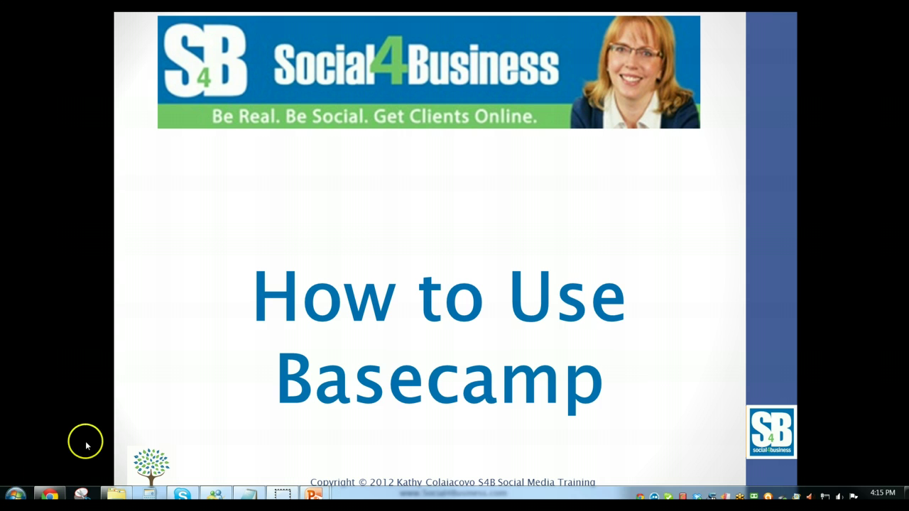
# Step: Switch to the browser showing the Testing 123 project and look through its address, messages, to-do lists and calendar
pyautogui.hotkey('alt', 'Tab')
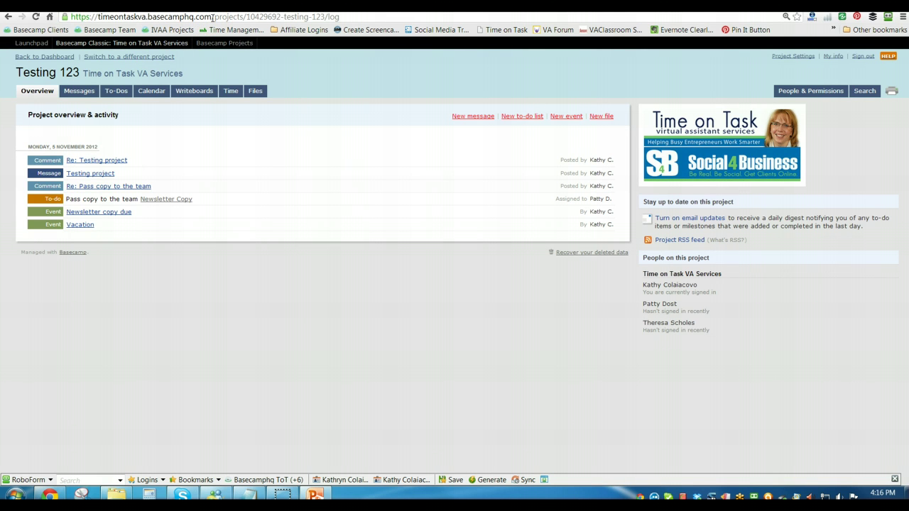
pyautogui.moveTo(212, 17); pyautogui.dragTo(71, 16)
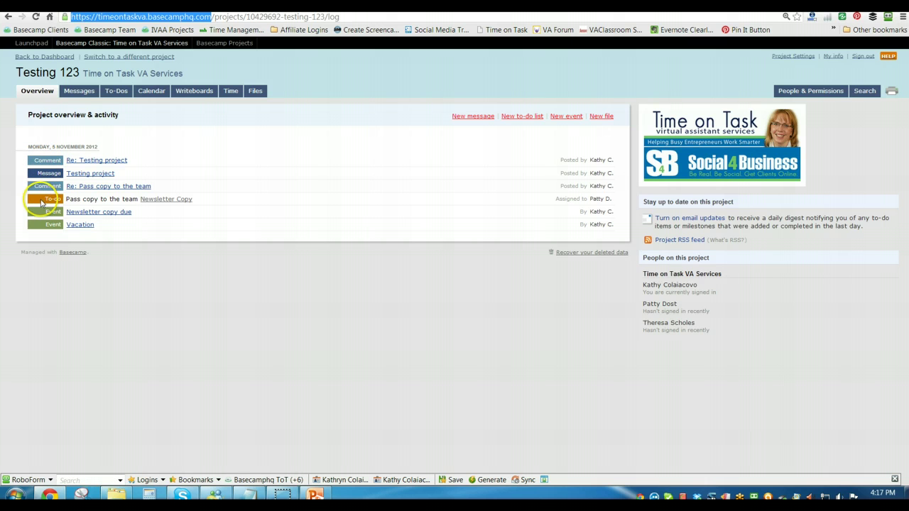
pyautogui.click(82, 94)
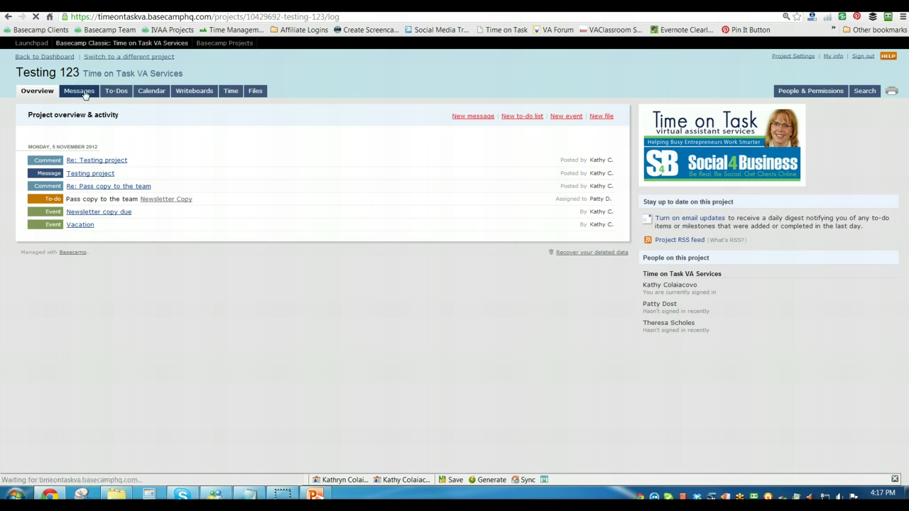
pyautogui.click(119, 93)
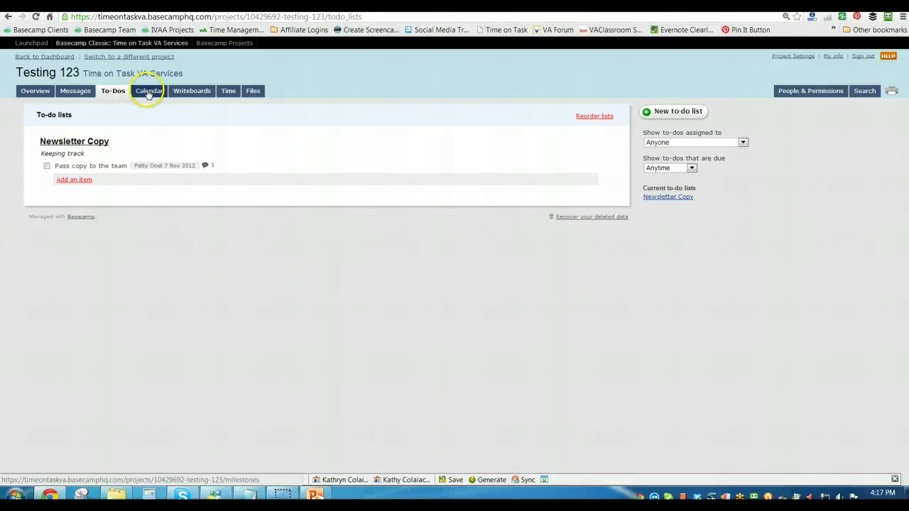
pyautogui.click(148, 93)
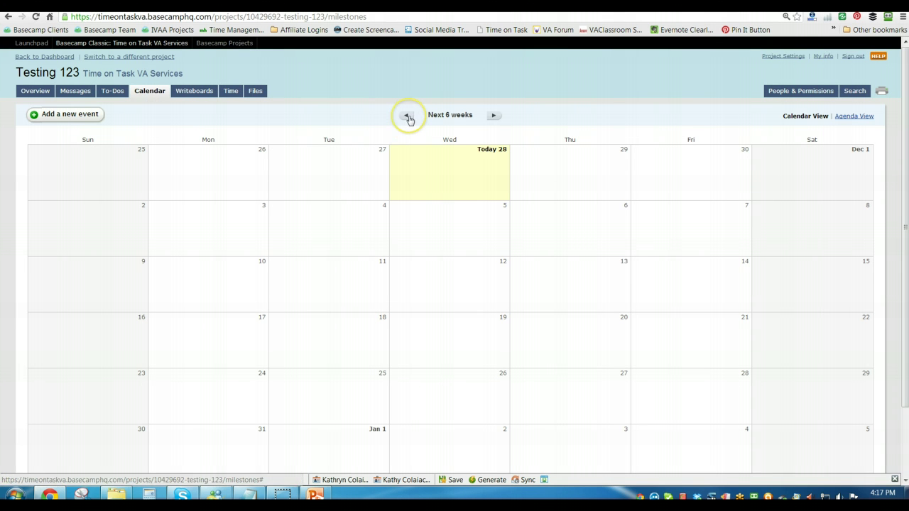
pyautogui.click(360, 227)
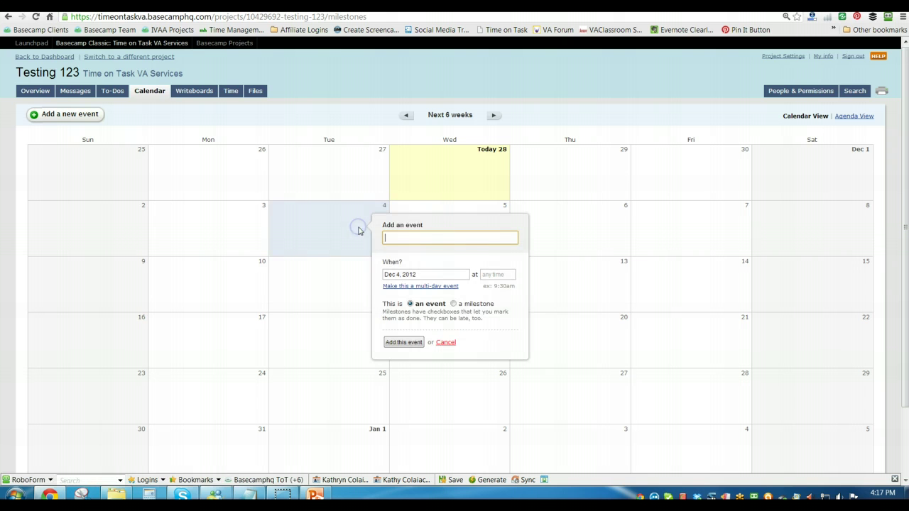
pyautogui.tripleClick(434, 290)
pyautogui.click(422, 237)
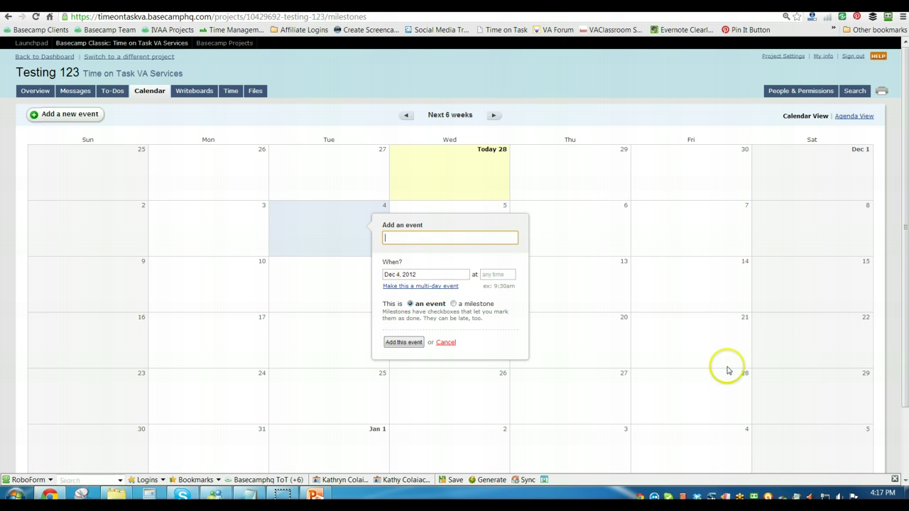
pyautogui.click(335, 395)
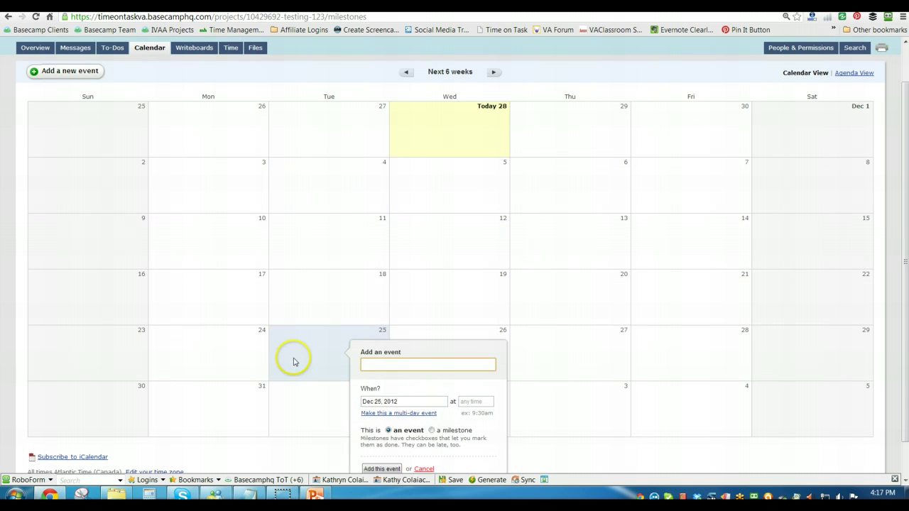
# Step: Start a calendar event on Dec 24, 2012 titled "CHristmas Vacation" and make it a multi-day event
pyautogui.click(249, 357)
pyautogui.write('CHristmas Vacation')
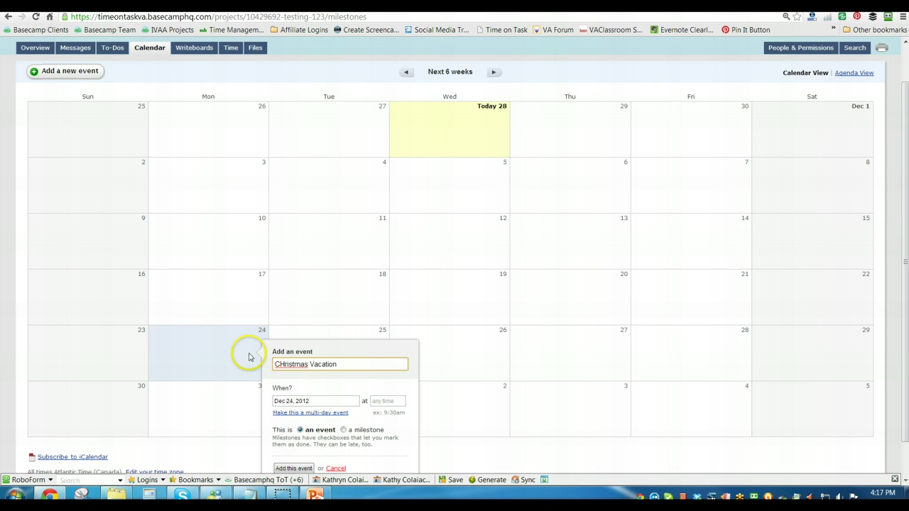
pyautogui.moveTo(300, 403); pyautogui.dragTo(294, 414)
pyautogui.click(301, 415)
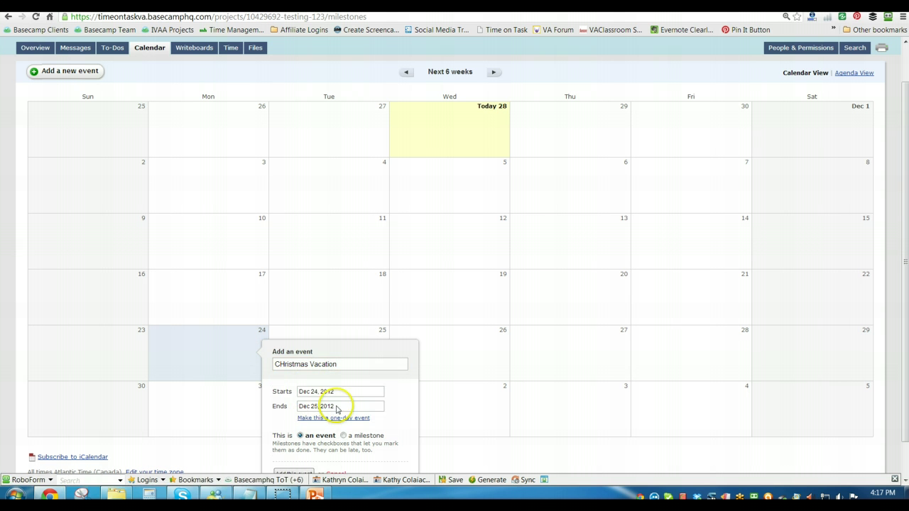
# Step: Set the vacation event's end date to Dec 28, 2012 and add the event to the calendar
pyautogui.click(344, 405)
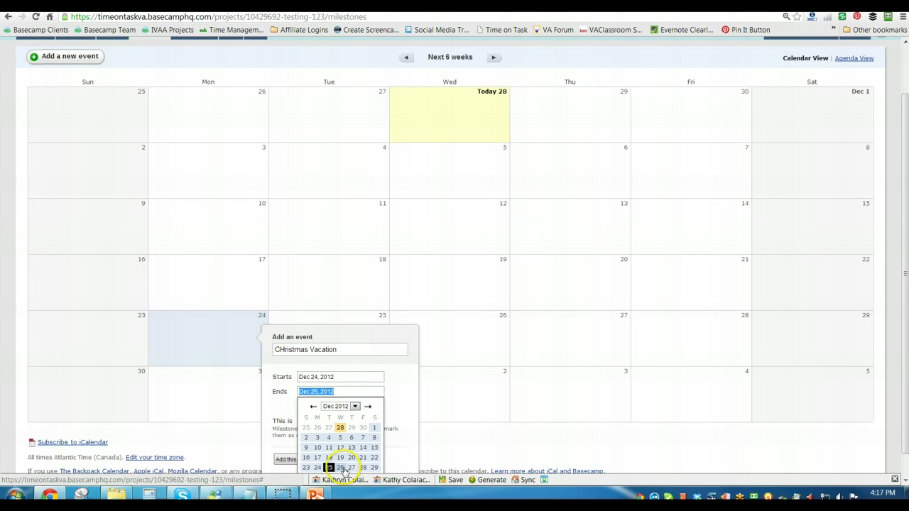
pyautogui.click(352, 468)
pyautogui.click(353, 392)
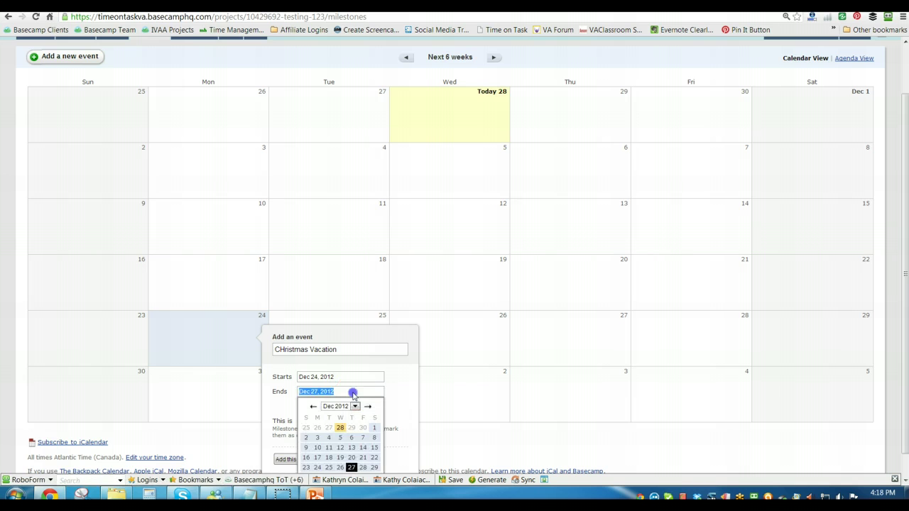
pyautogui.click(363, 468)
pyautogui.scroll(-1, 398, 397)
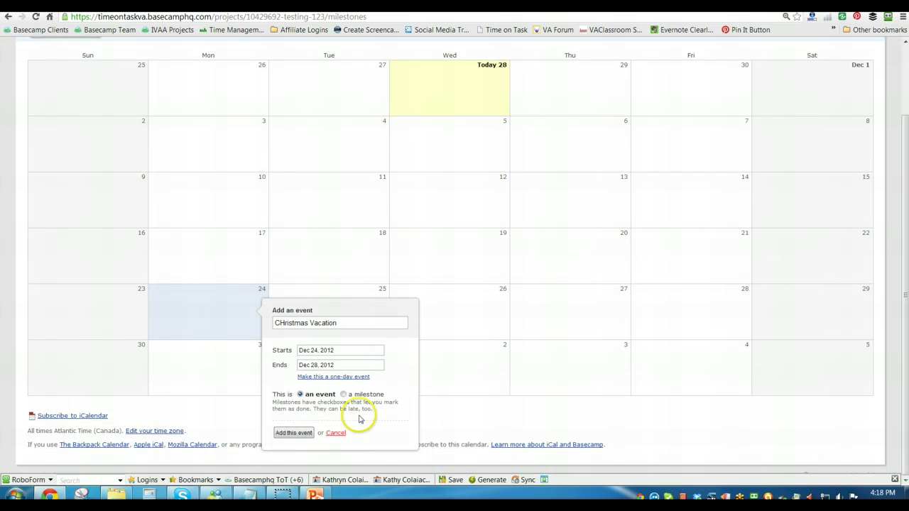
pyautogui.click(289, 436)
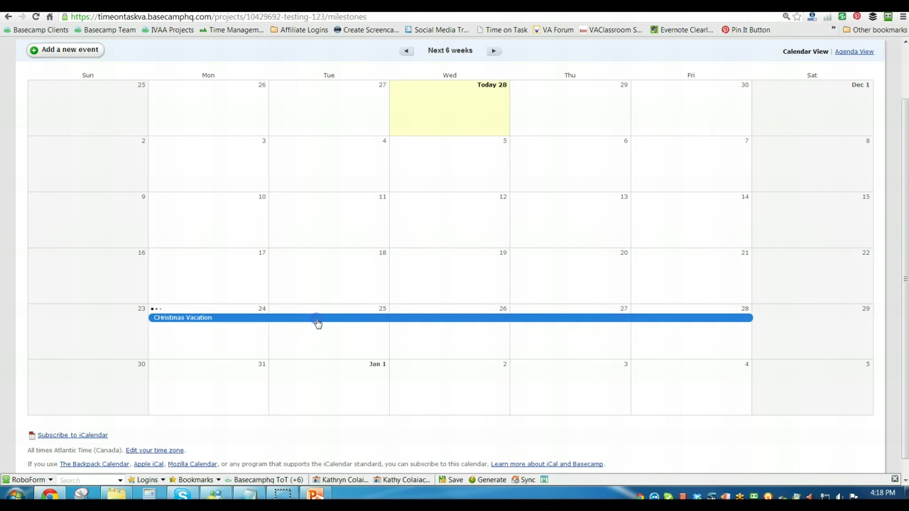
# Step: Try to append a hyphen and the person's first name to the vacation event's title
pyautogui.scroll(1, 318, 327)
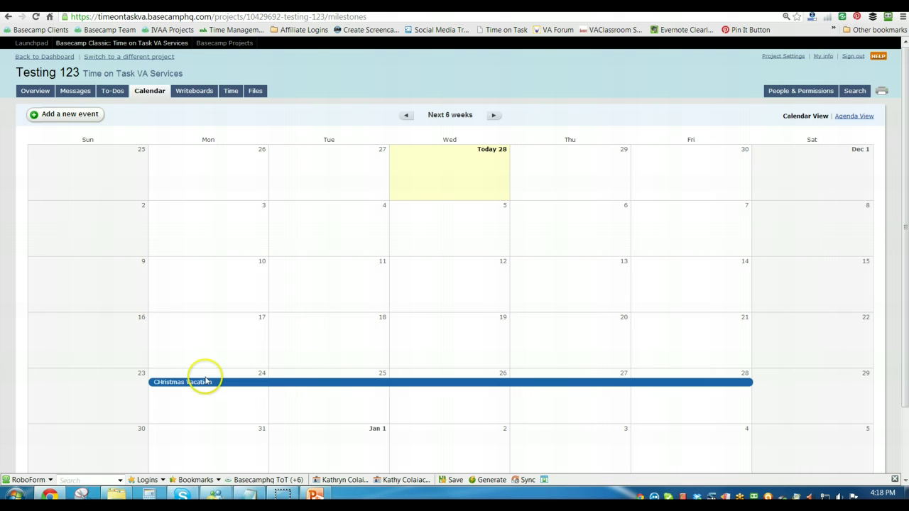
pyautogui.scroll(-1, 254, 366)
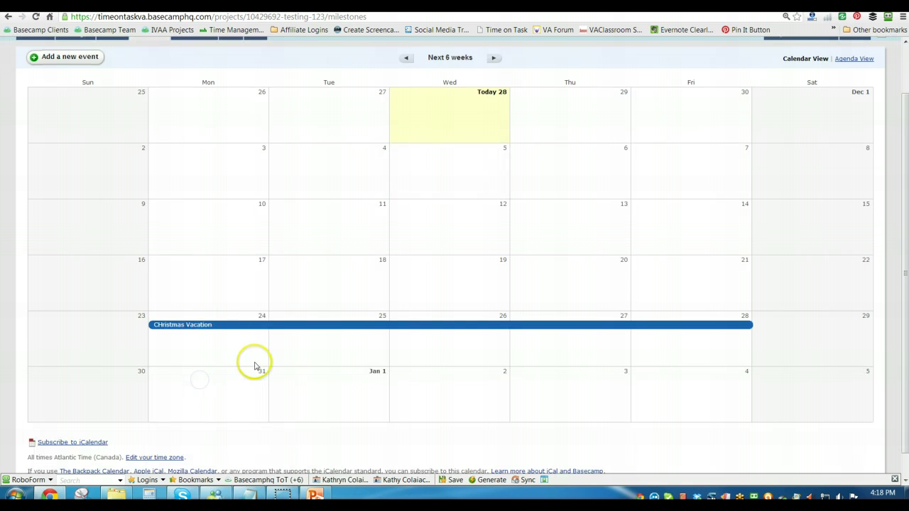
pyautogui.click(211, 325)
pyautogui.click(250, 353)
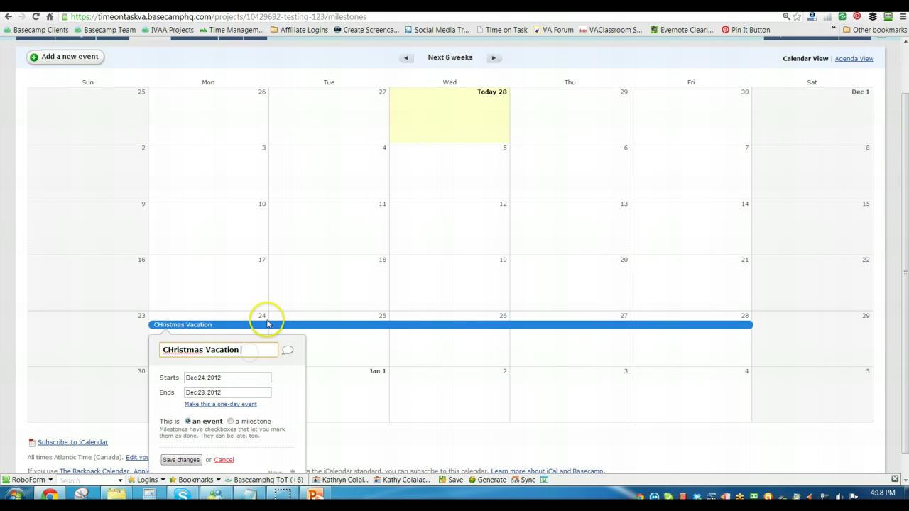
pyautogui.write('- Kathy')
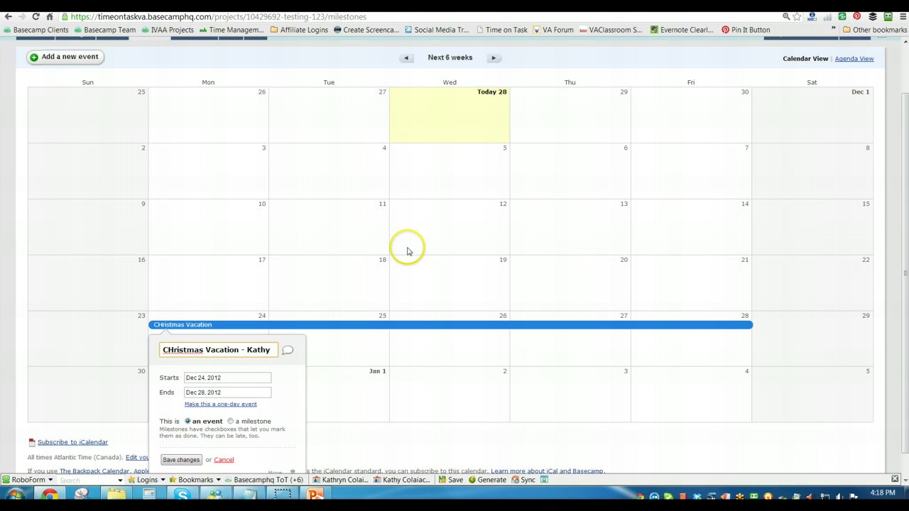
pyautogui.click(363, 354)
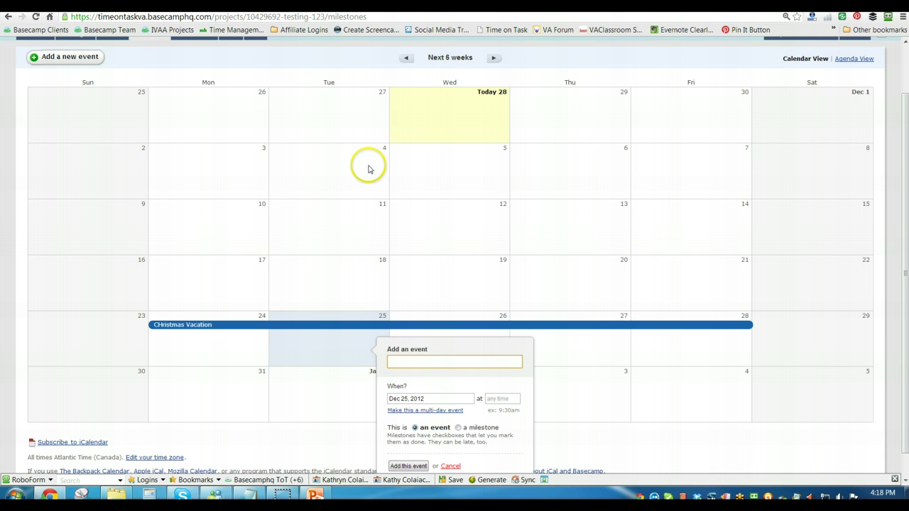
# Step: Create the project's first writeboard and name it "Logins"
pyautogui.scroll(1, 355, 178)
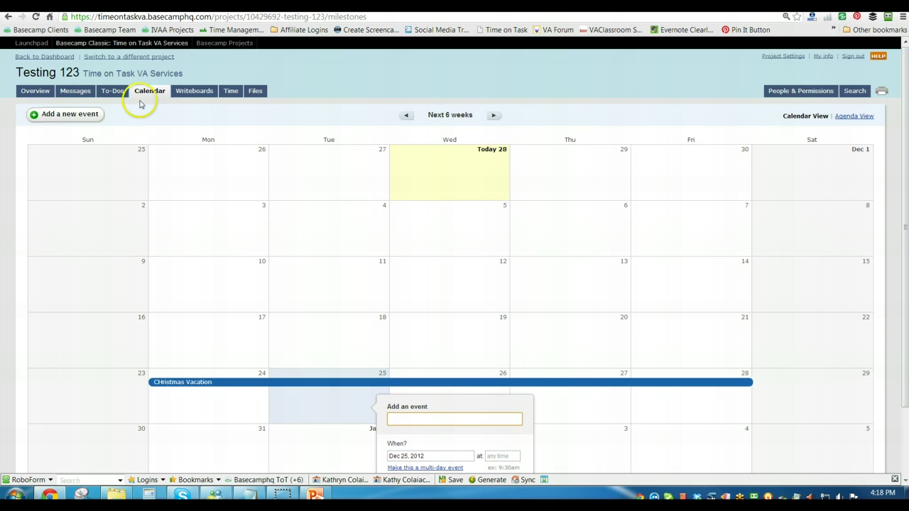
pyautogui.click(204, 96)
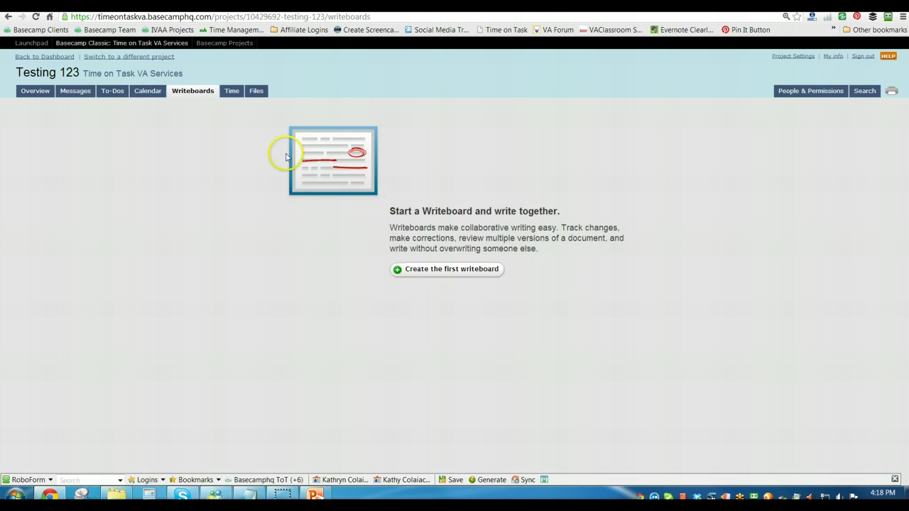
pyautogui.click(444, 270)
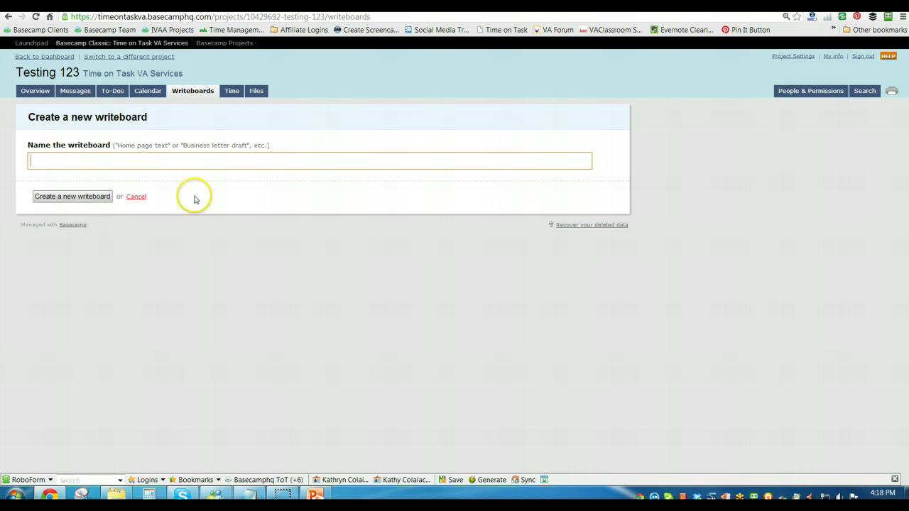
pyautogui.write('Logins')
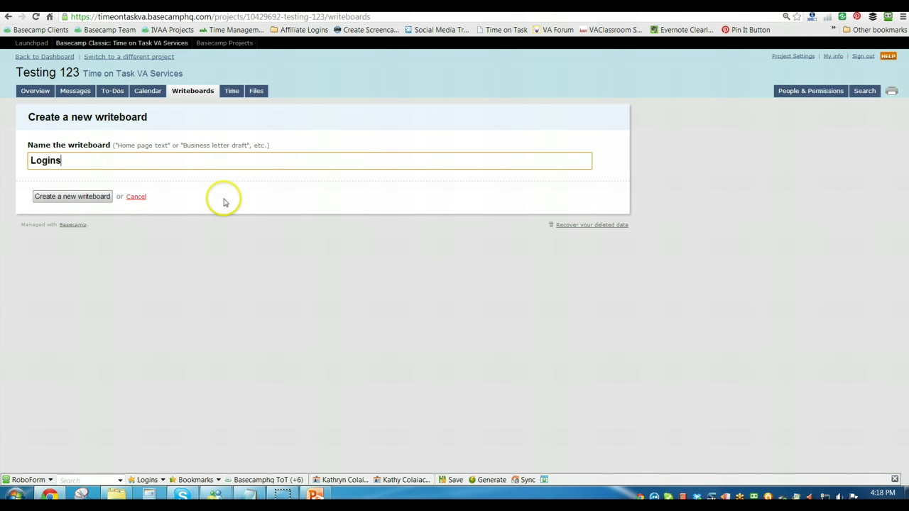
pyautogui.click(51, 199)
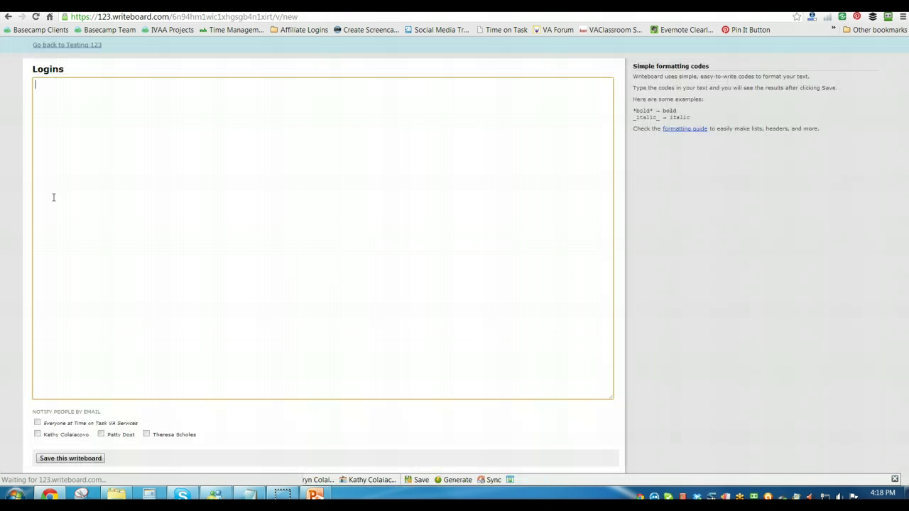
# Step: Write "passwords to your accounts" in the Logins writeboard, save it and return to the project
pyautogui.click(112, 137)
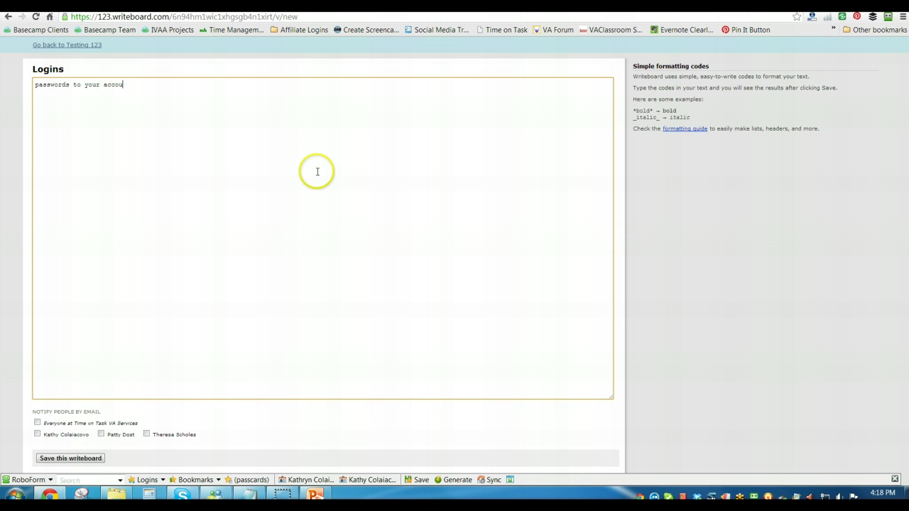
pyautogui.click(86, 459)
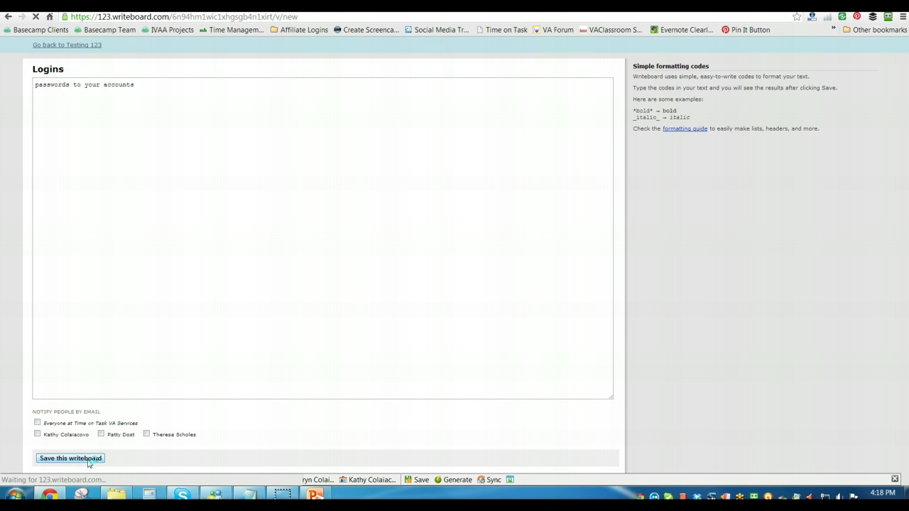
pyautogui.click(90, 459)
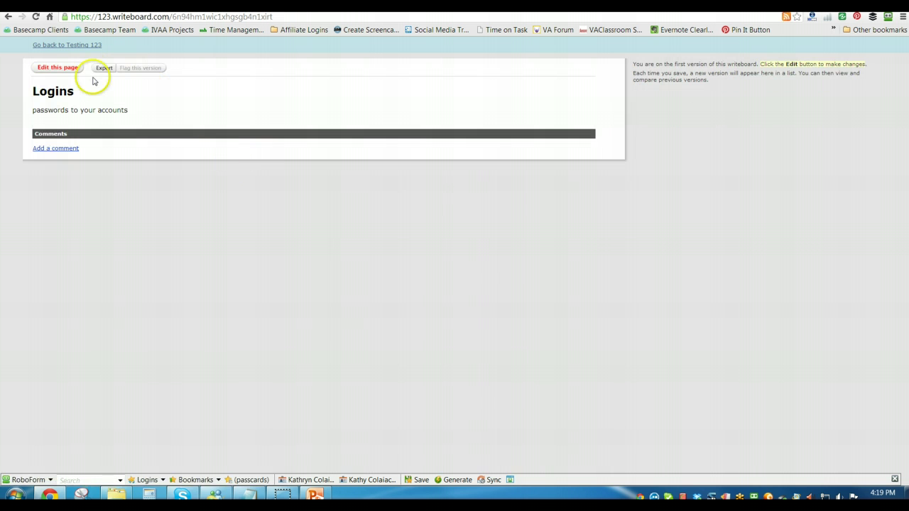
pyautogui.moveTo(92, 71); pyautogui.dragTo(73, 52)
pyautogui.click(71, 47)
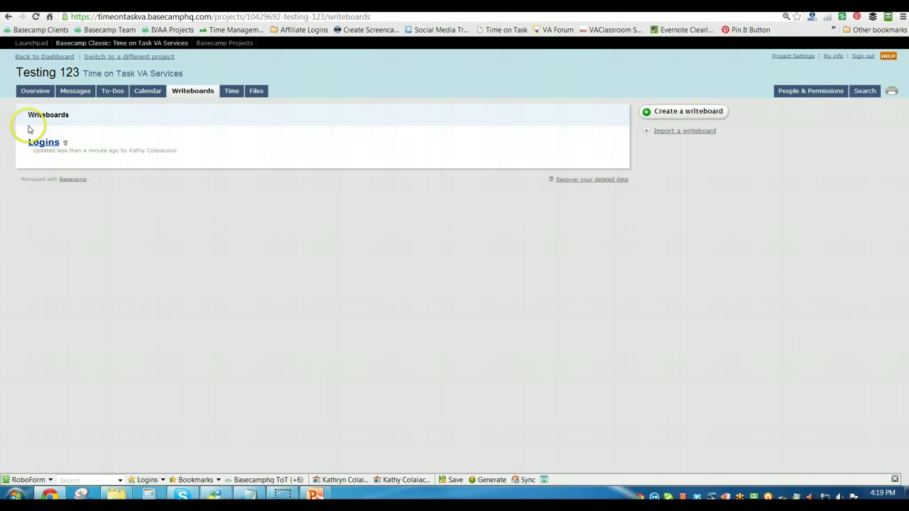
# Step: Edit the Logins writeboard, adding "enter info" below the existing text, and save it as the newest version
pyautogui.doubleClick(43, 143)
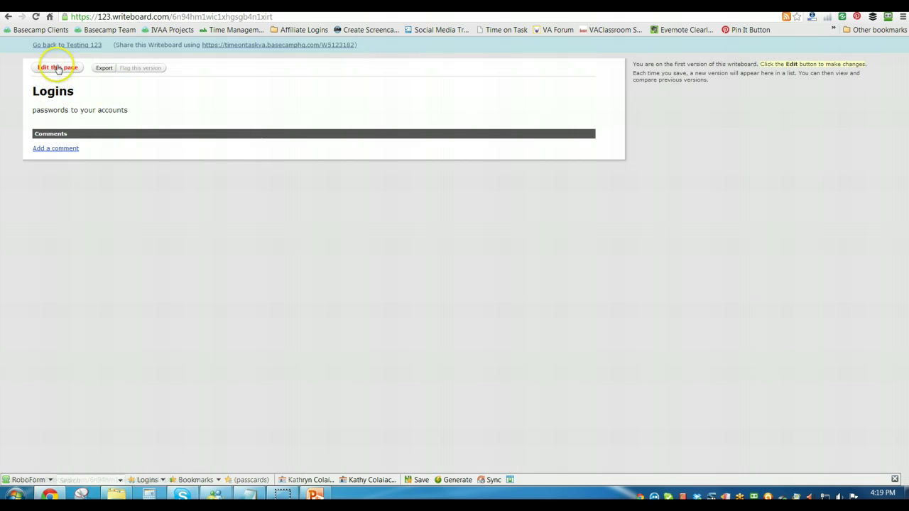
pyautogui.click(58, 67)
pyautogui.click(178, 112)
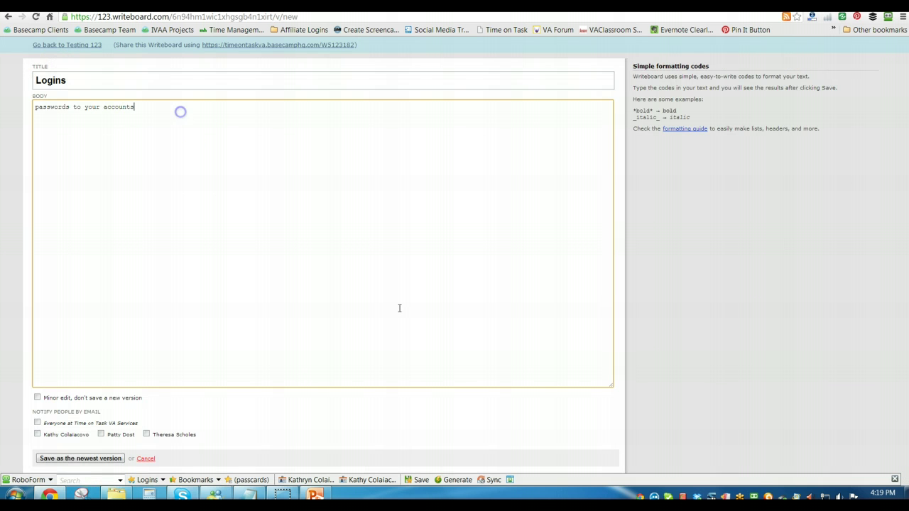
pyautogui.press('Return')
pyautogui.press('Return')
pyautogui.press('Return')
pyautogui.write('enter info')
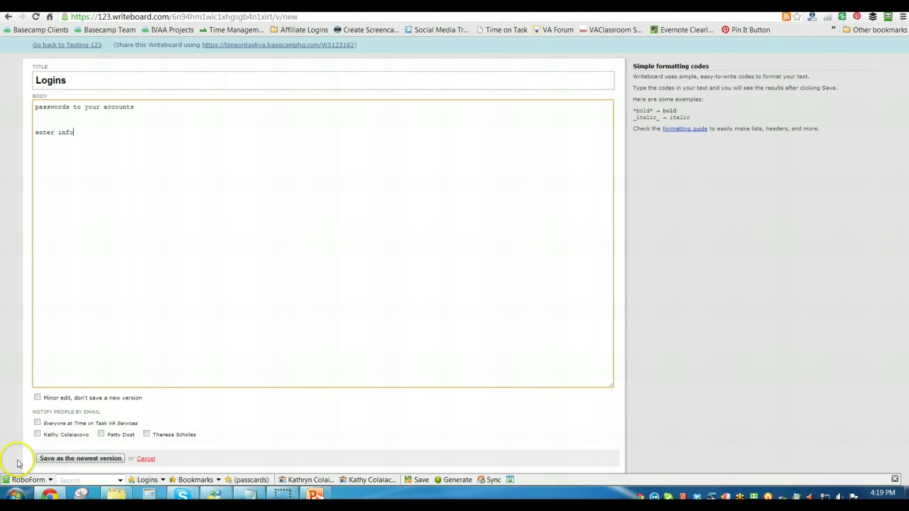
pyautogui.click(56, 461)
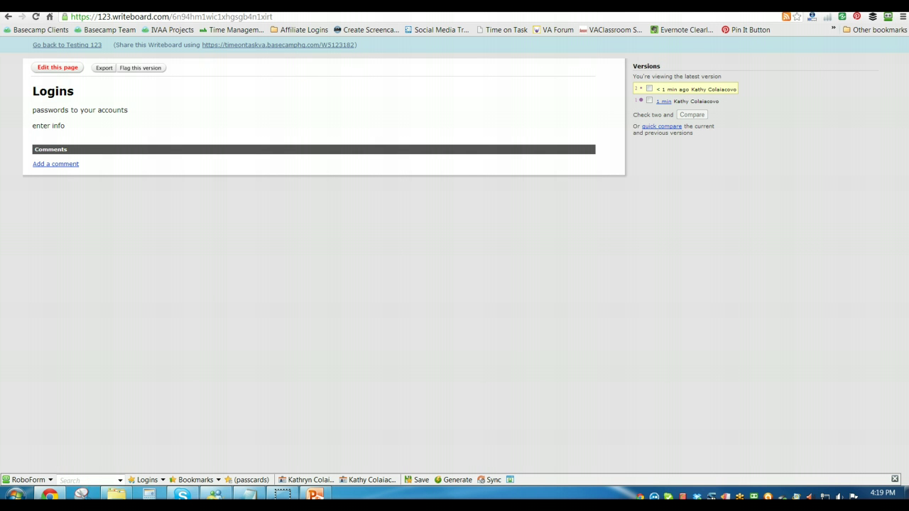
# Step: Return to the Testing 123 project and view its files and messages pages
pyautogui.click(71, 46)
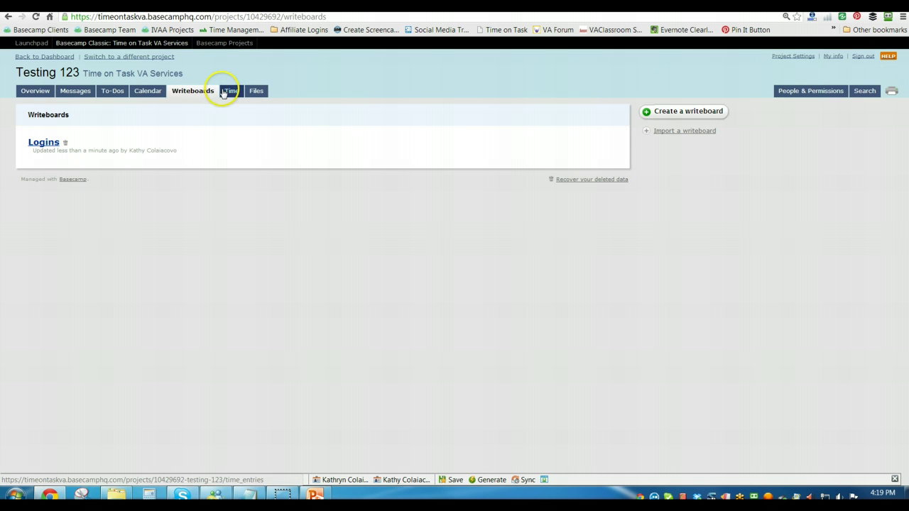
pyautogui.click(258, 92)
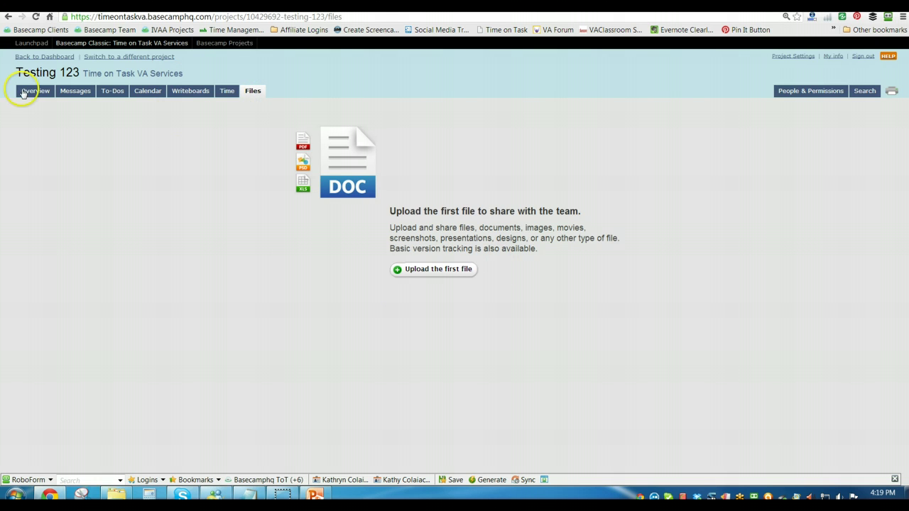
pyautogui.click(75, 95)
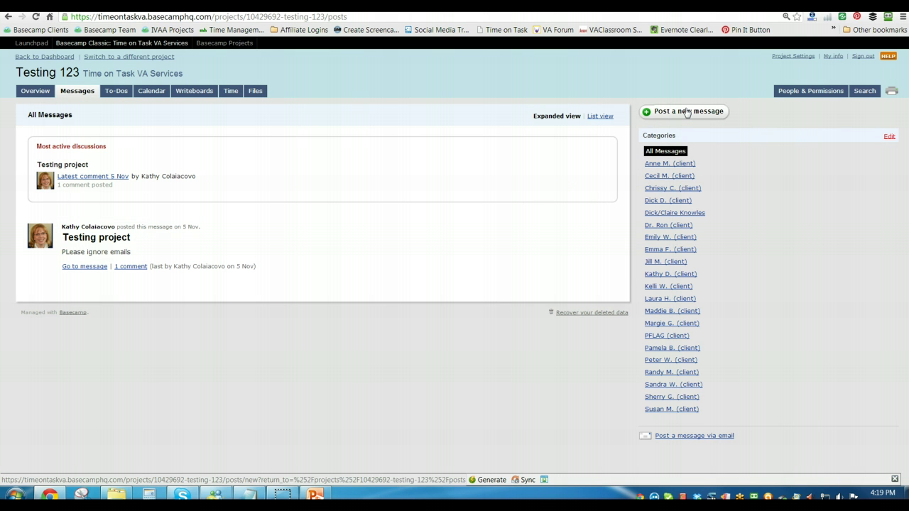
# Step: Start a new message in the Testing 123 project, titled "New work to assign" with "messgae" as its body
pyautogui.click(687, 112)
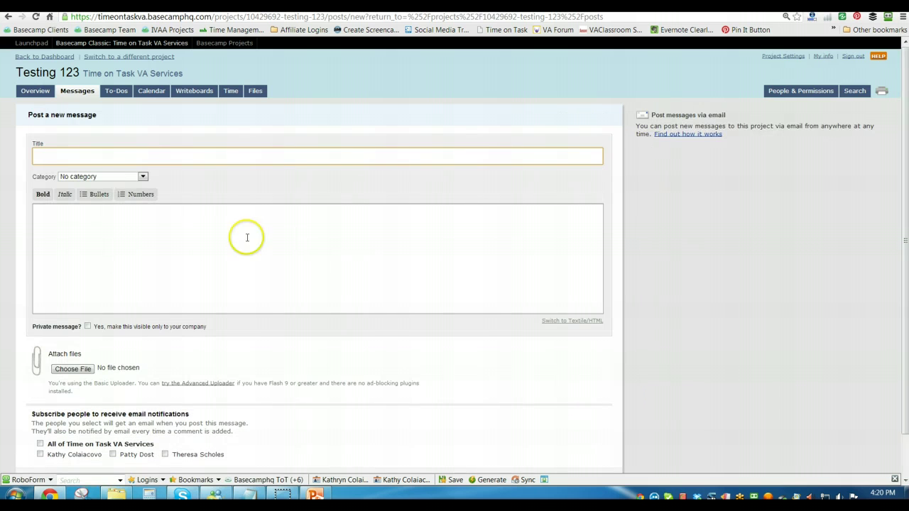
pyautogui.write('New work to assign')
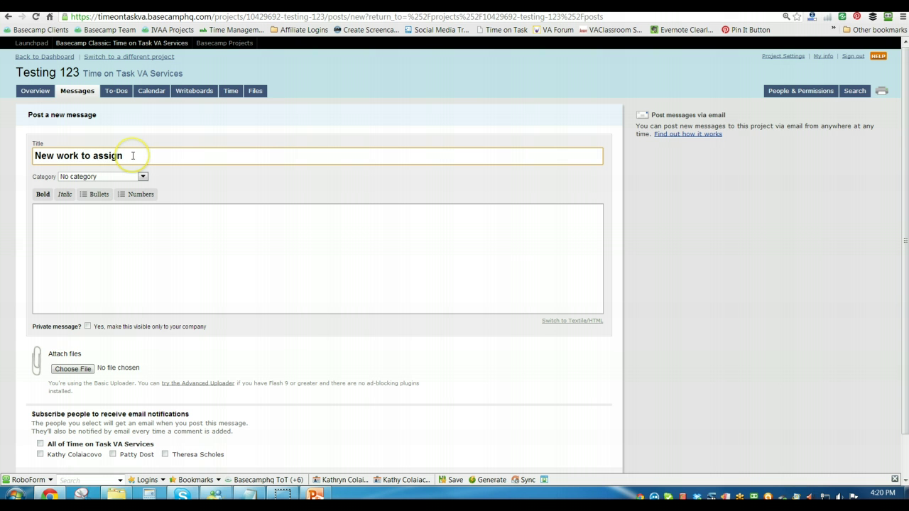
pyautogui.press('Tab')
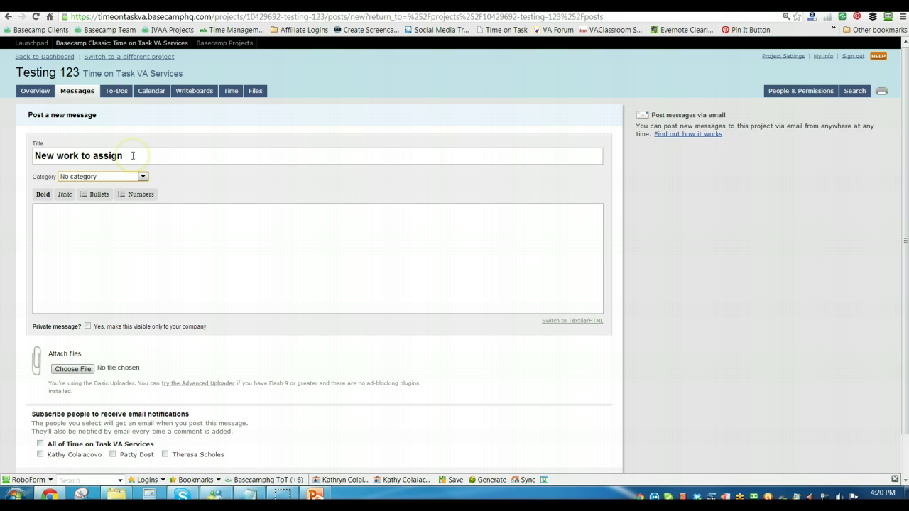
pyautogui.click(123, 226)
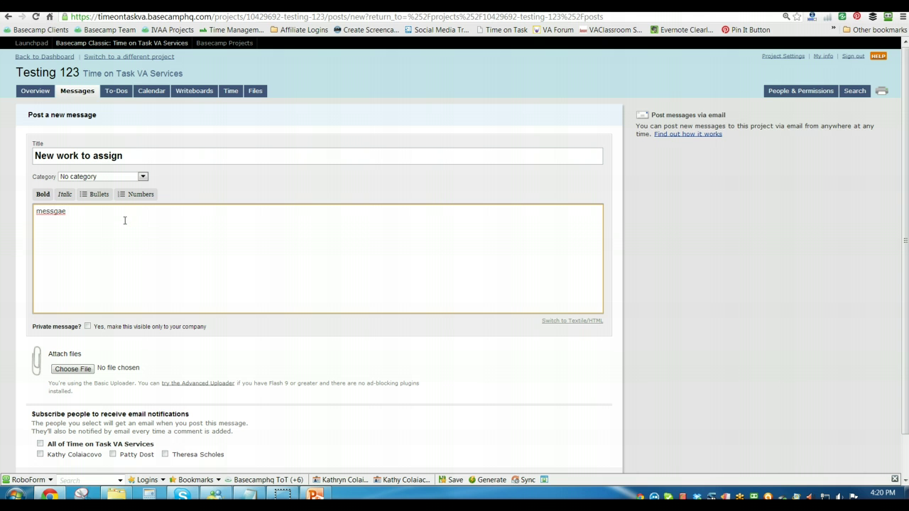
pyautogui.scroll(-2, 157, 288)
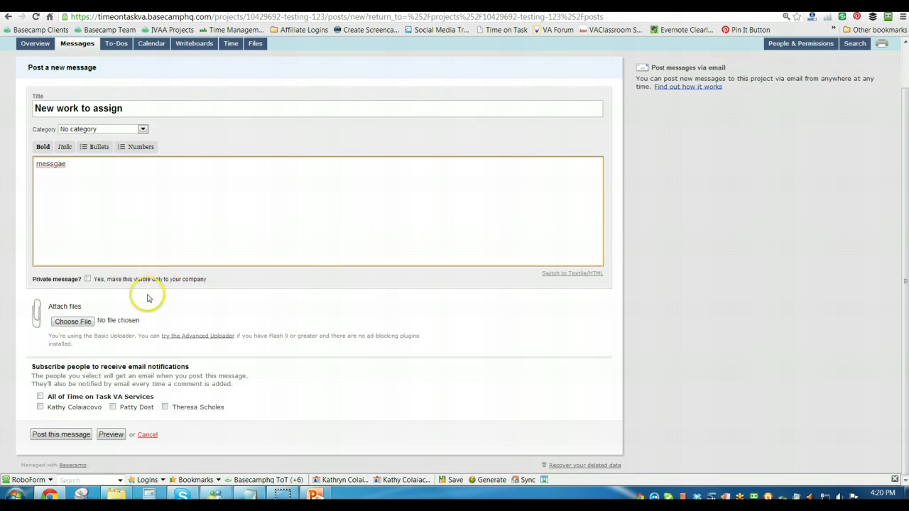
pyautogui.click(61, 326)
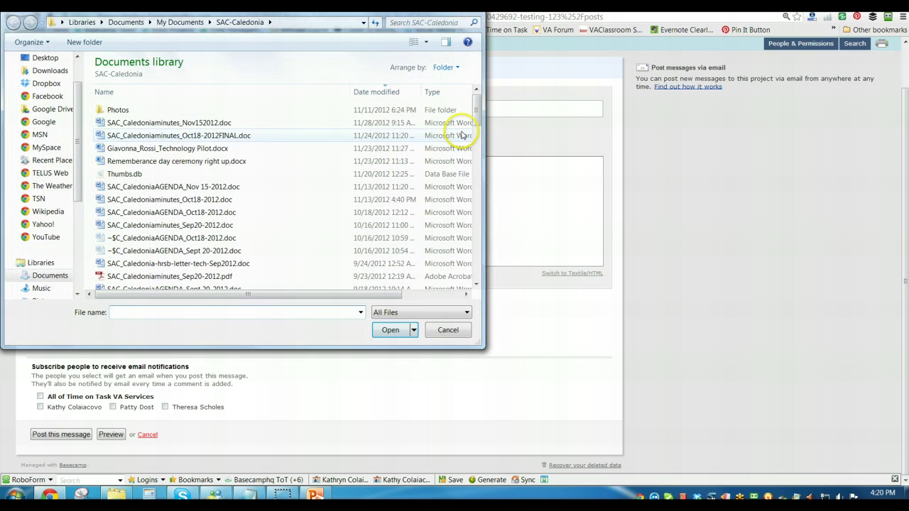
pyautogui.press('Escape')
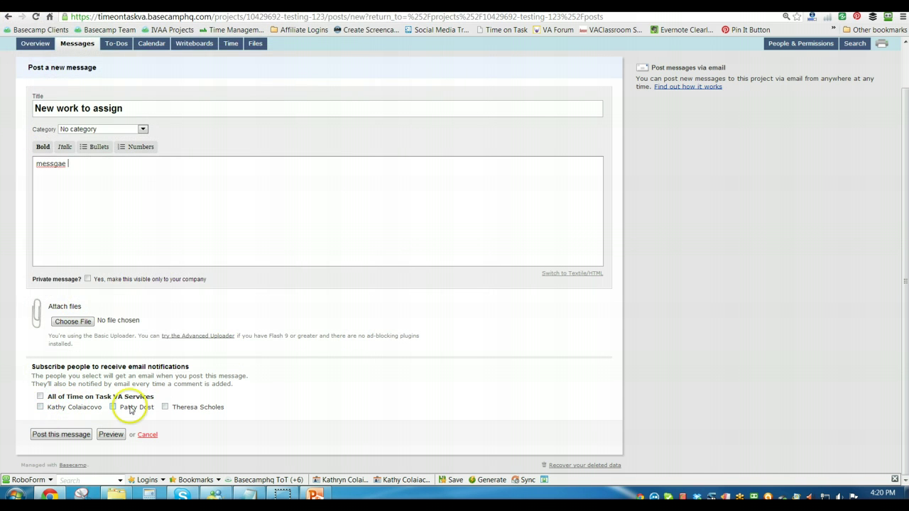
# Step: Subscribe the first two listed people of Time on Task VA Services to the message's email notifications
pyautogui.click(41, 407)
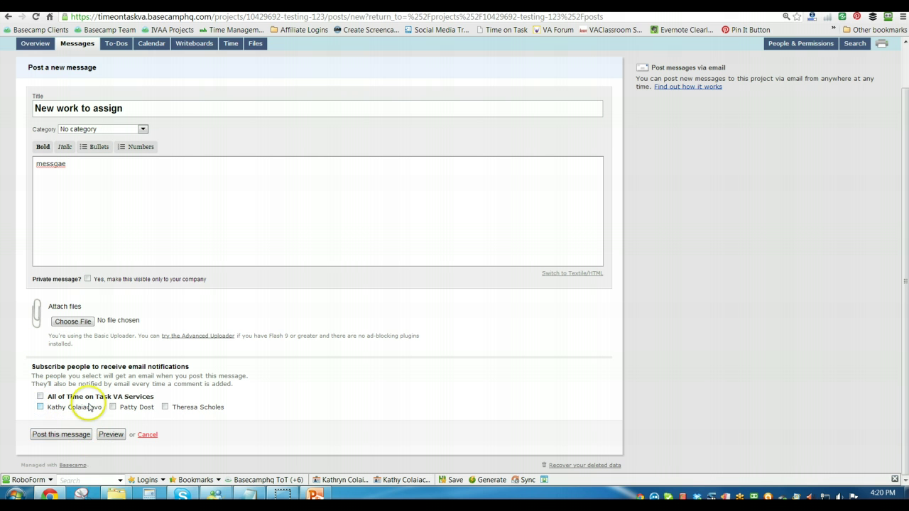
pyautogui.click(40, 407)
pyautogui.click(40, 408)
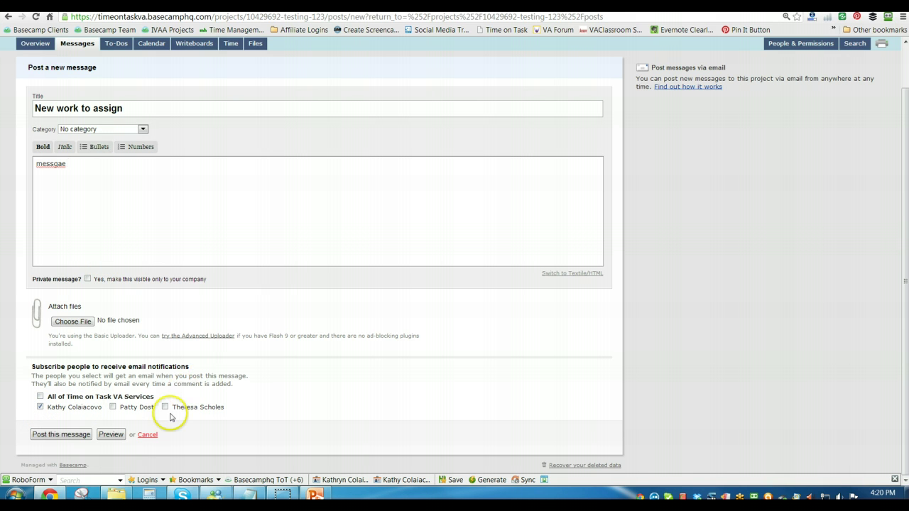
pyautogui.click(114, 408)
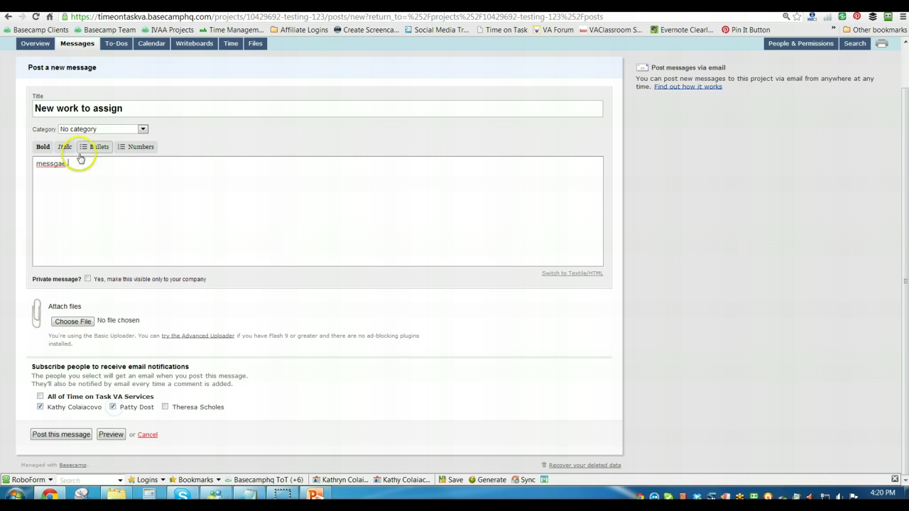
# Step: Replace the message body with "test message" and post the message
pyautogui.click(60, 164)
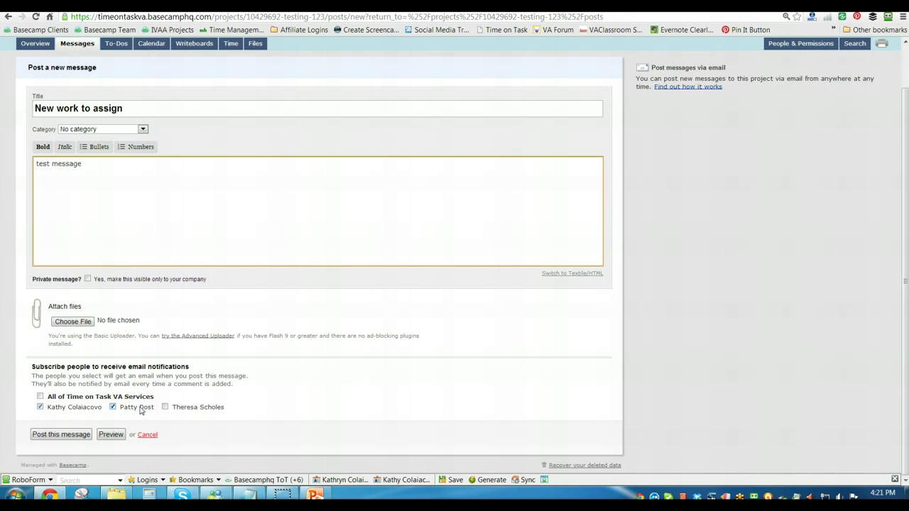
pyautogui.click(63, 435)
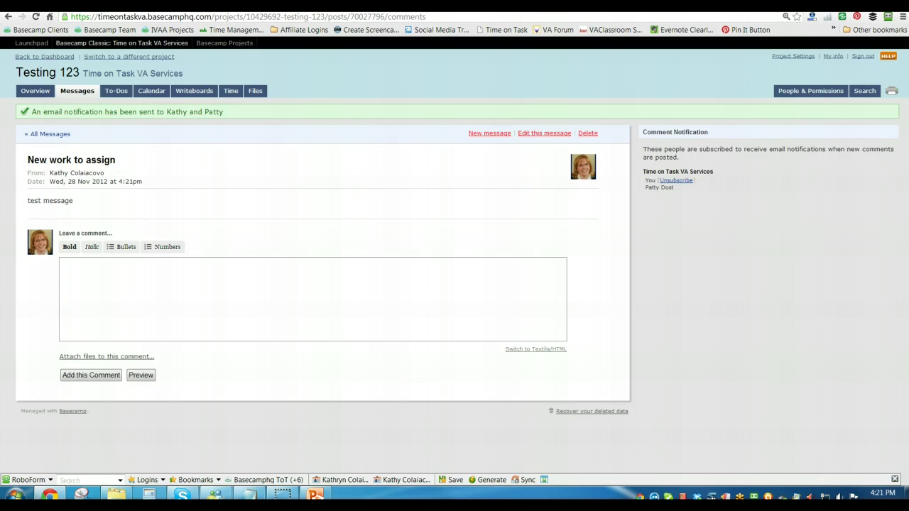
# Step: Add the comment "reply to the message" to the posted message with SAC_Caledoniaminutes_Nov152012.doc attached
pyautogui.click(384, 293)
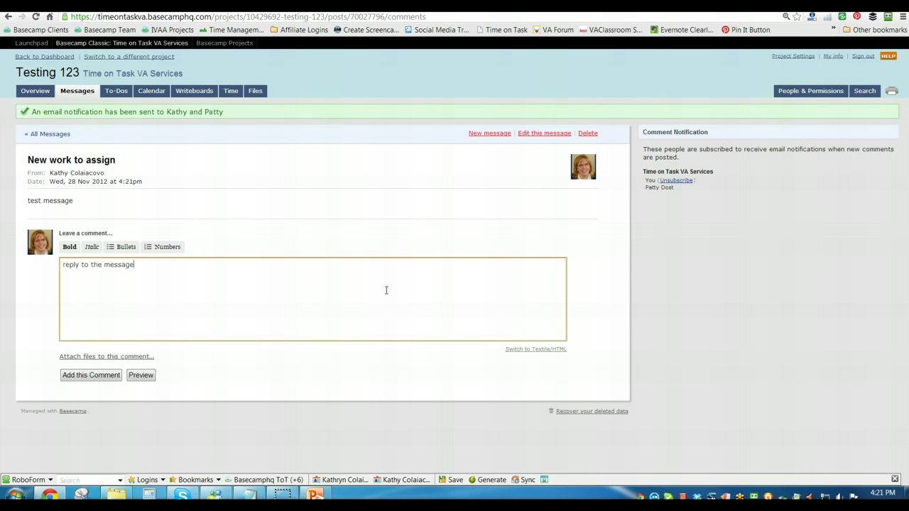
pyautogui.click(133, 359)
pyautogui.click(92, 375)
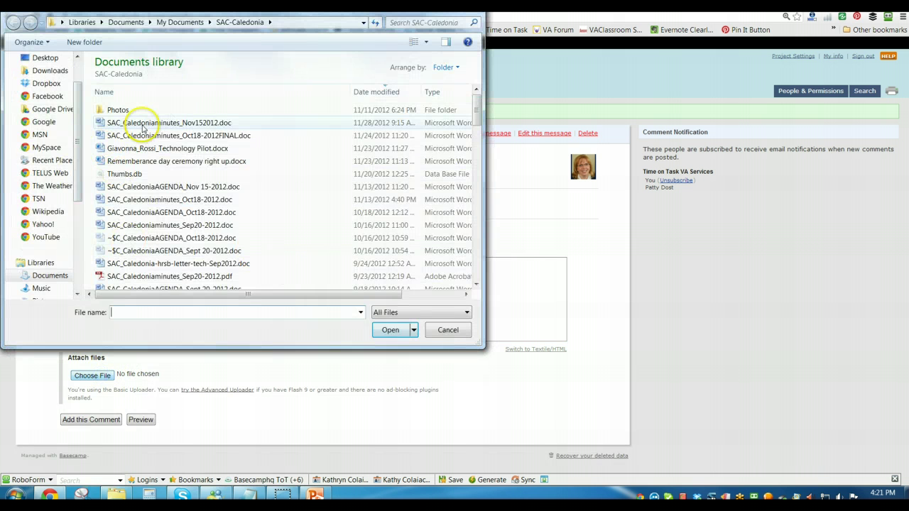
pyautogui.click(144, 124)
pyautogui.click(398, 330)
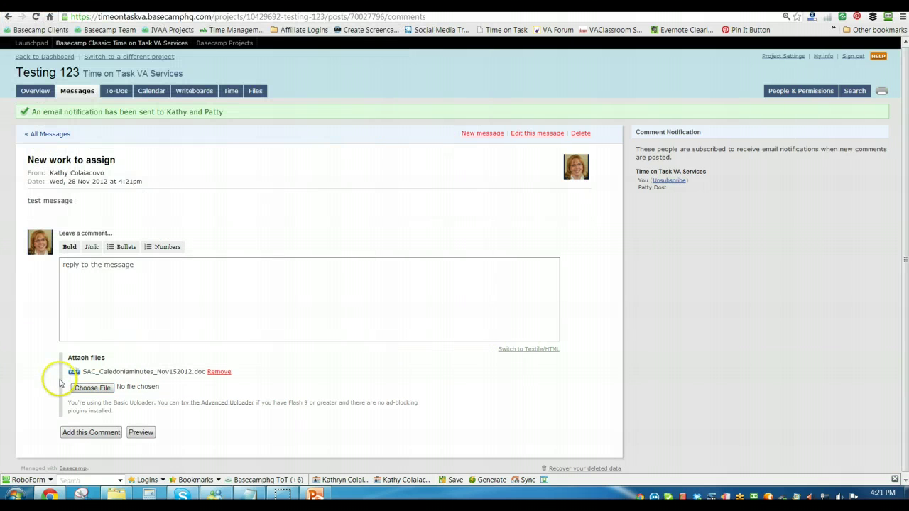
pyautogui.click(79, 433)
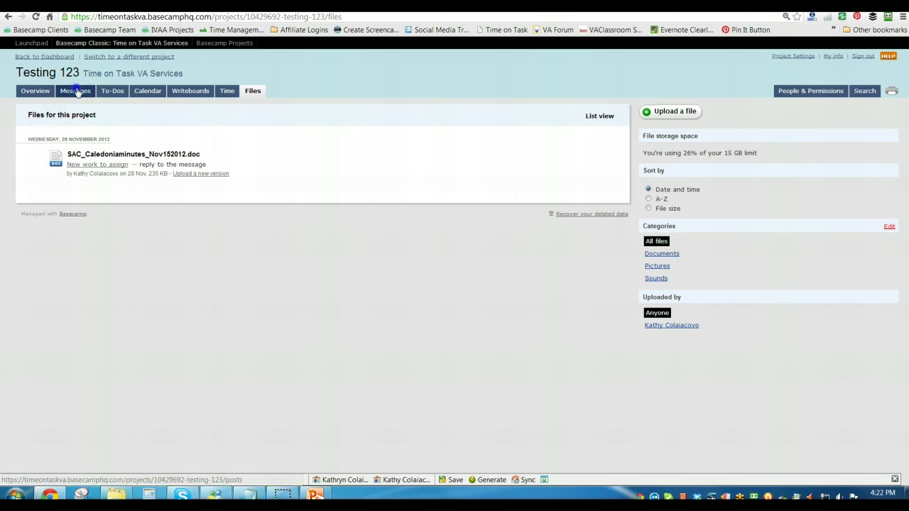
# Step: View the project's message list, and switch to Gmail to refresh the inbox and check for the message notification
pyautogui.click(77, 92)
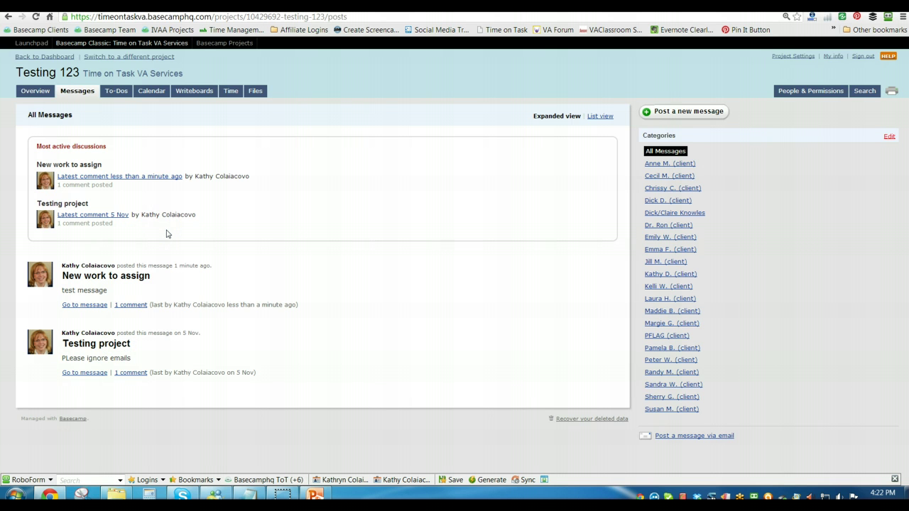
pyautogui.click(64, 17)
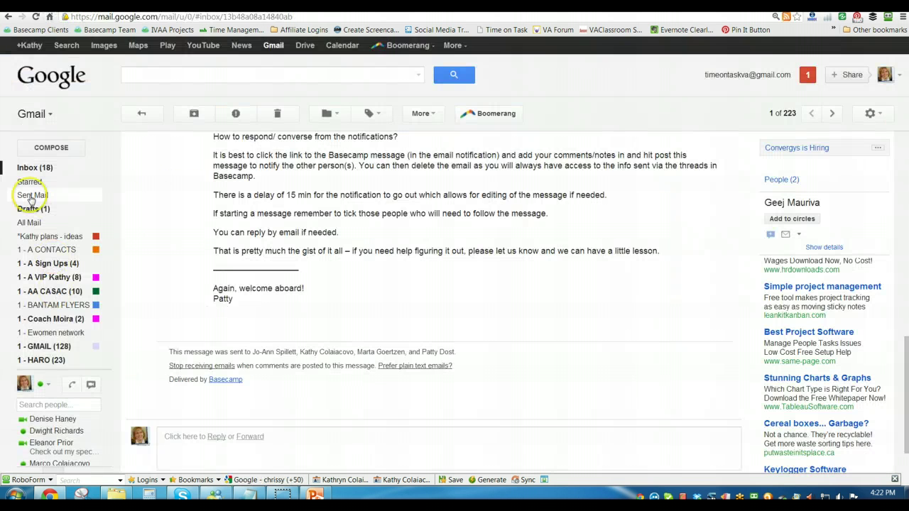
pyautogui.click(28, 169)
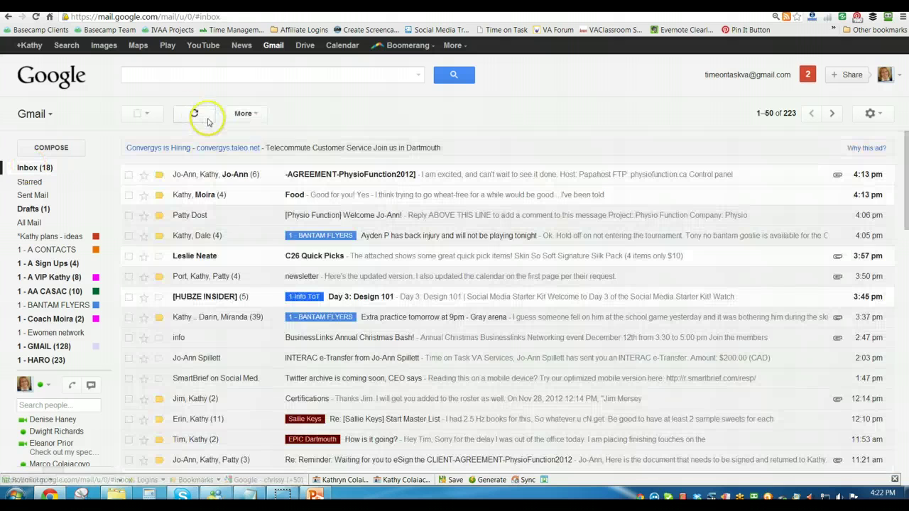
pyautogui.click(206, 121)
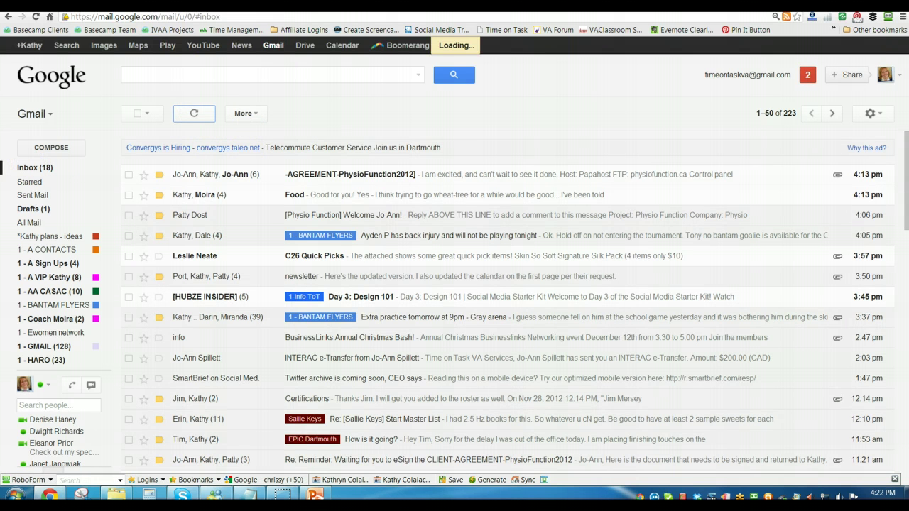
pyautogui.hotkey('ctrl', 'Tab')
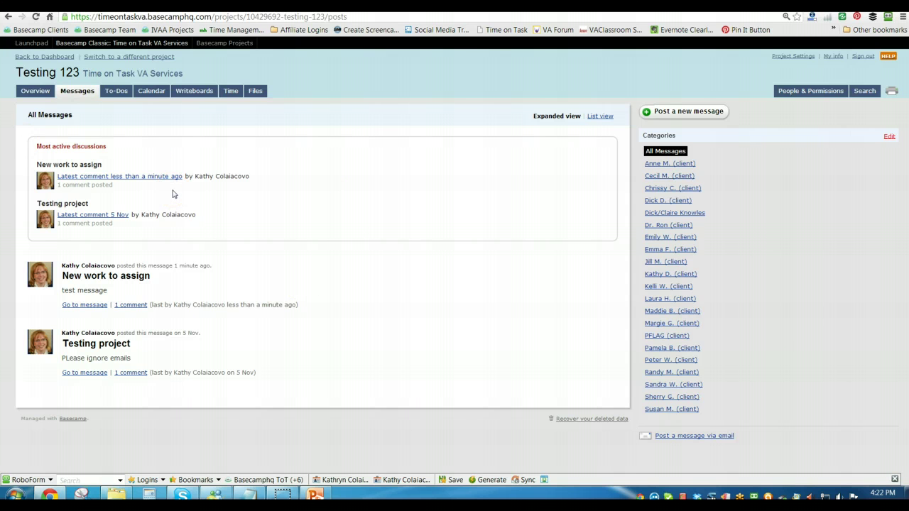
pyautogui.click(174, 187)
pyautogui.hotkey('ctrl', 'Tab')
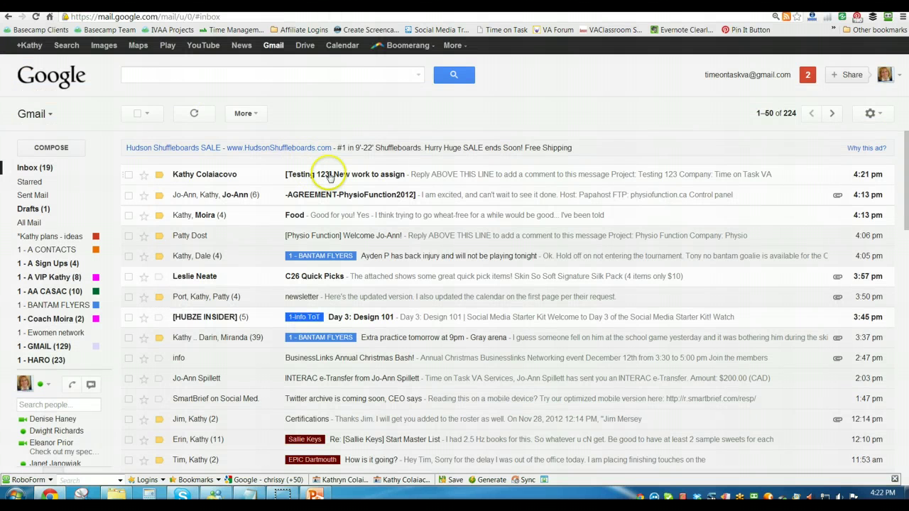
# Step: Open the "[Testing 123] New work to assign" notification email and examine the posted message text
pyautogui.click(328, 176)
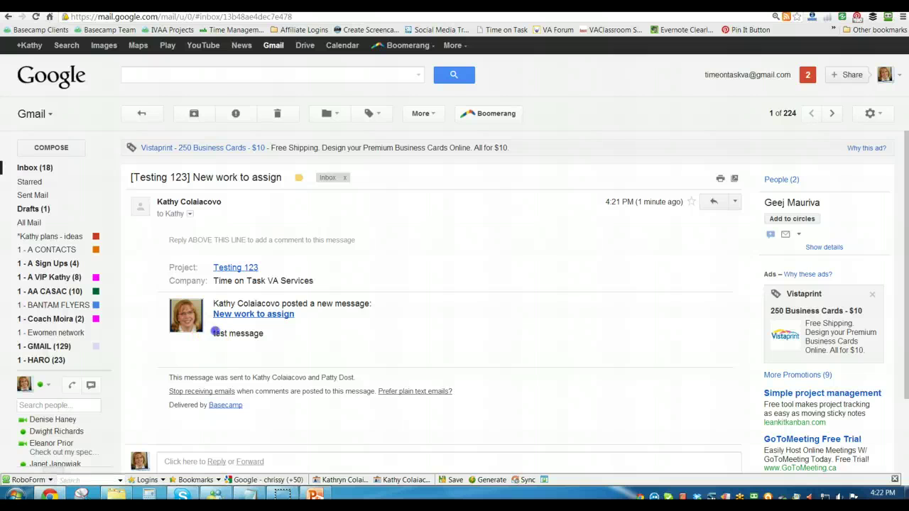
pyautogui.tripleClick(275, 335)
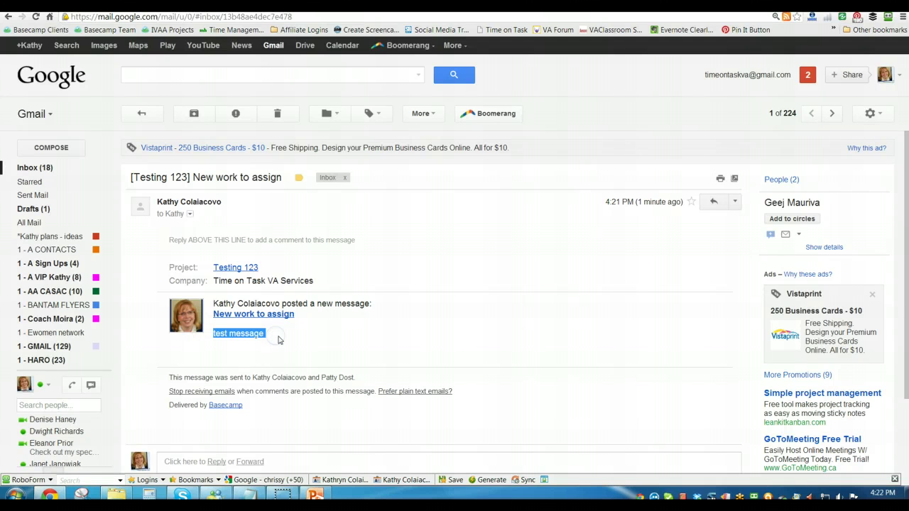
pyautogui.click(362, 353)
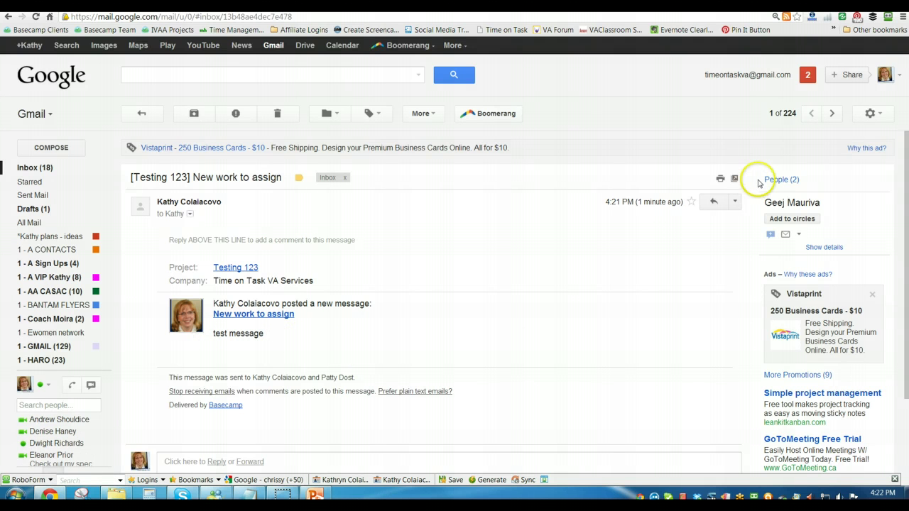
# Step: Start a reply to the notification email and write "Enter reply info 0 changes noted below." above the signature
pyautogui.click(712, 204)
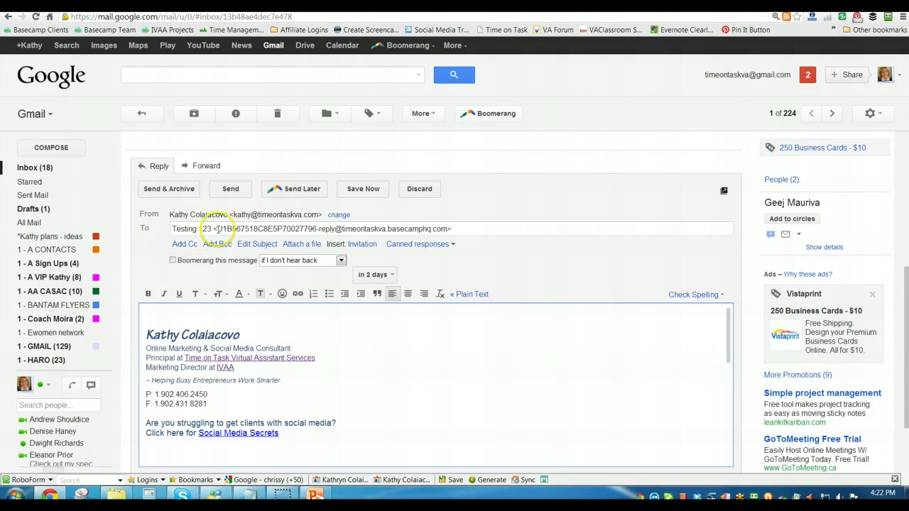
pyautogui.moveTo(171, 229); pyautogui.dragTo(472, 226)
pyautogui.click(156, 309)
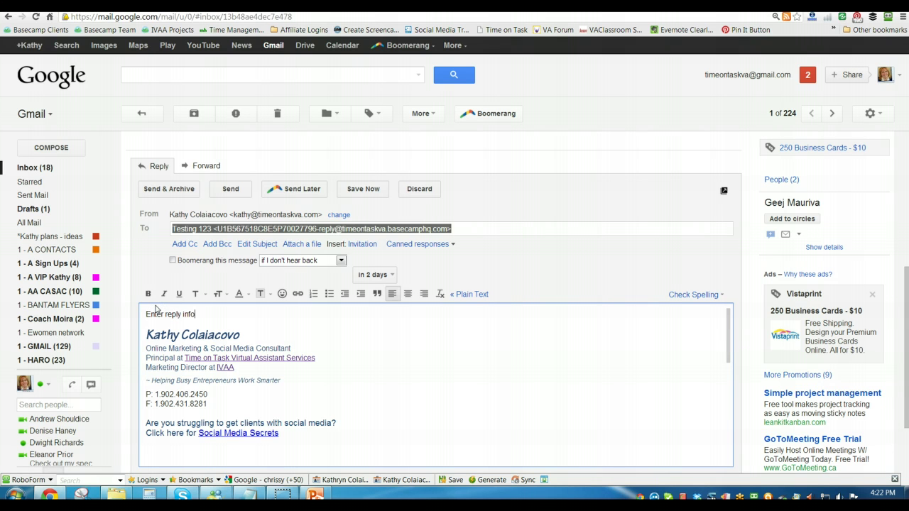
pyautogui.scroll(-5, 325, 390)
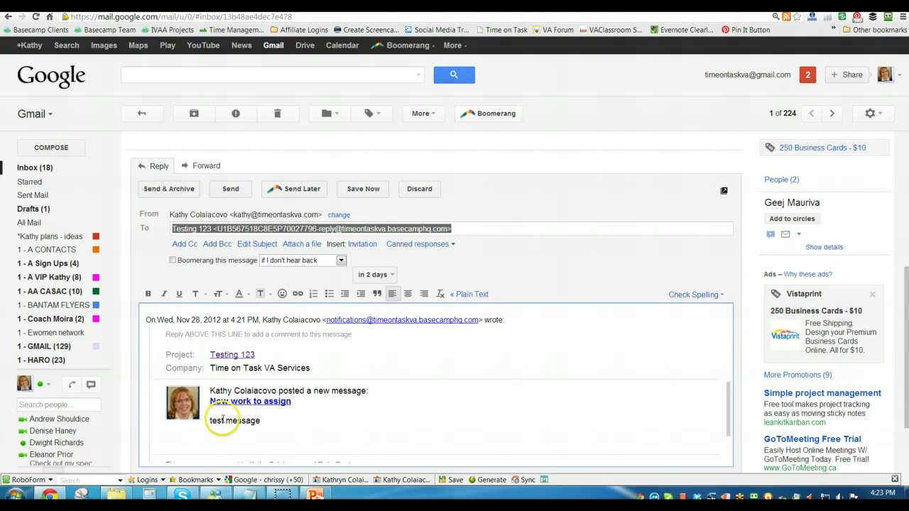
pyautogui.scroll(4, 199, 338)
pyautogui.scroll(3, 244, 355)
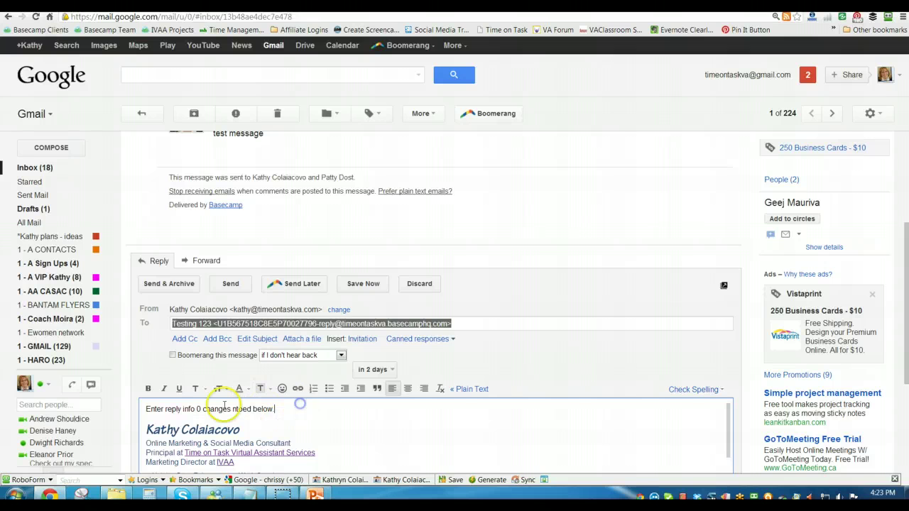
pyautogui.click(316, 421)
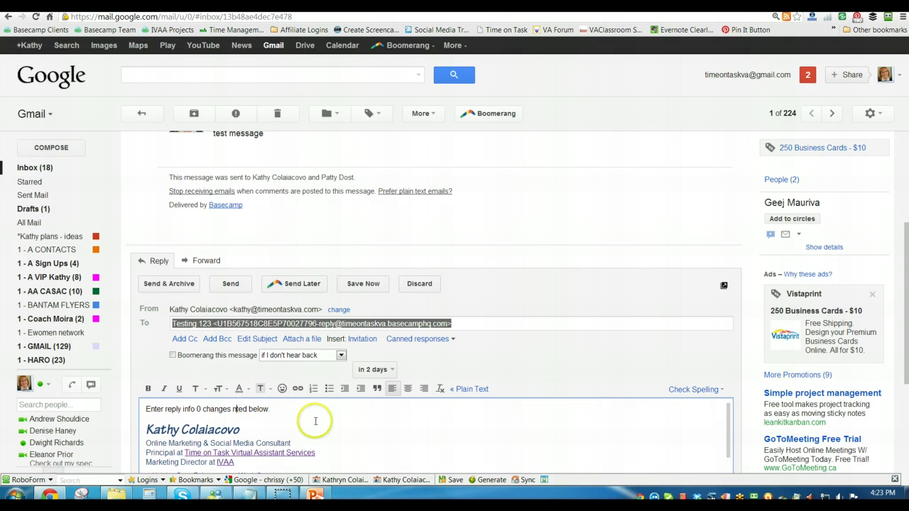
# Step: Insert "> Yes I want this to happne or change to this word" below the quoted "test message" and send the reply
pyautogui.scroll(-6, 615, 365)
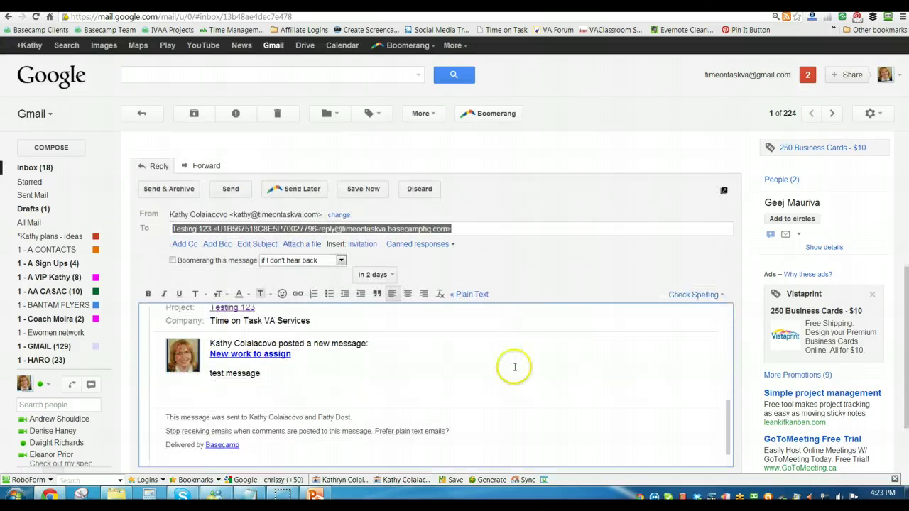
pyautogui.click(262, 375)
pyautogui.press('Return')
pyautogui.press('Return')
pyautogui.press('Return')
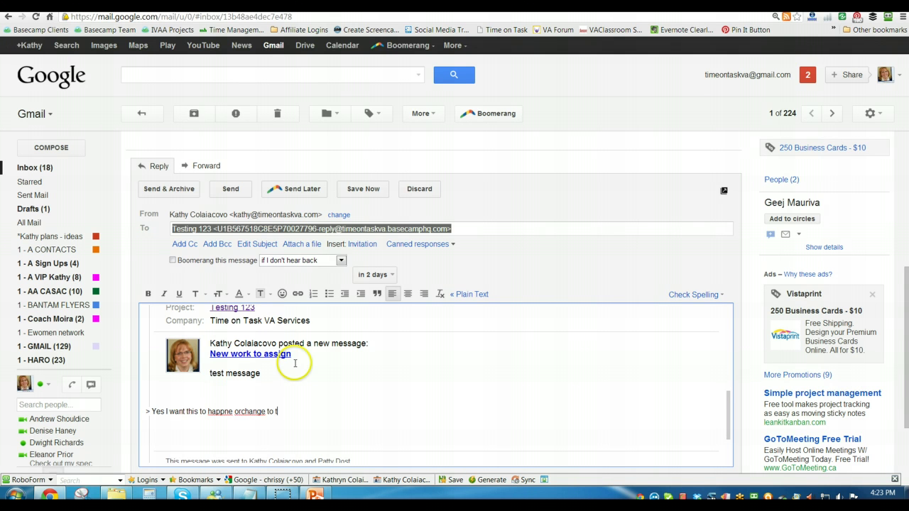
pyautogui.click(241, 411)
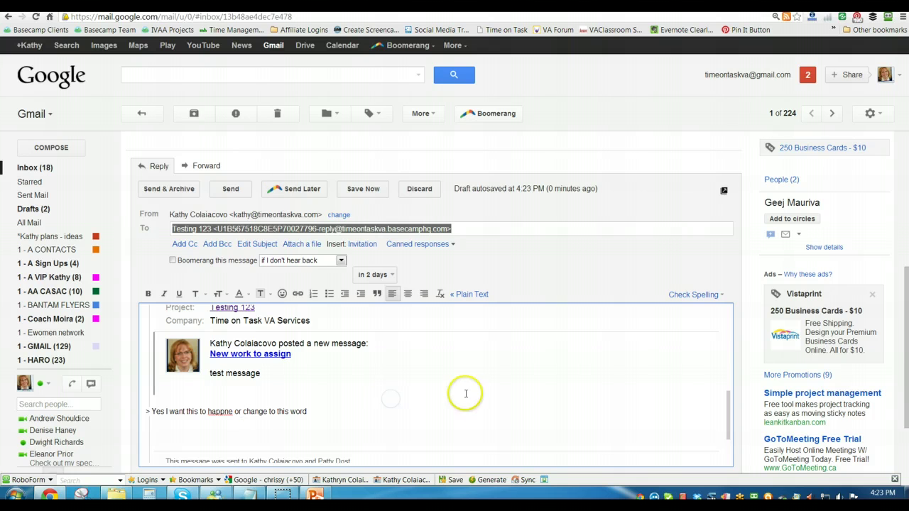
pyautogui.click(232, 189)
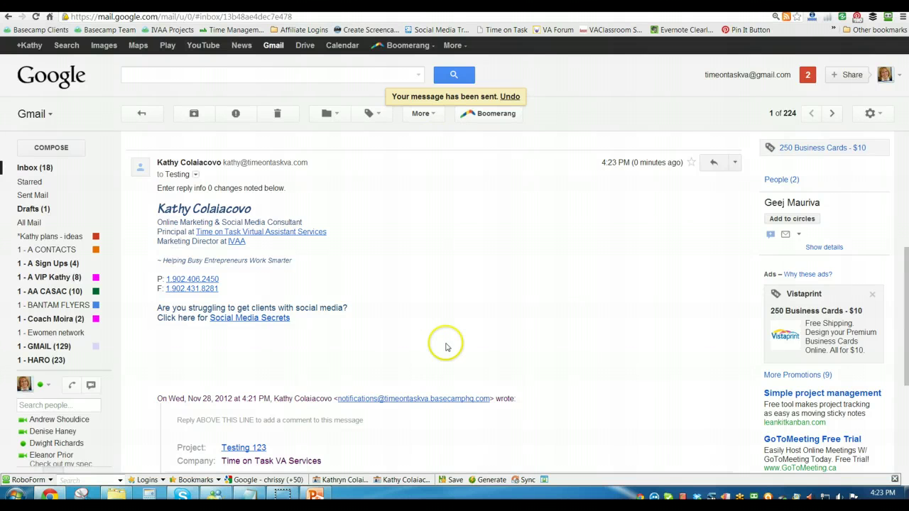
pyautogui.scroll(5, 447, 348)
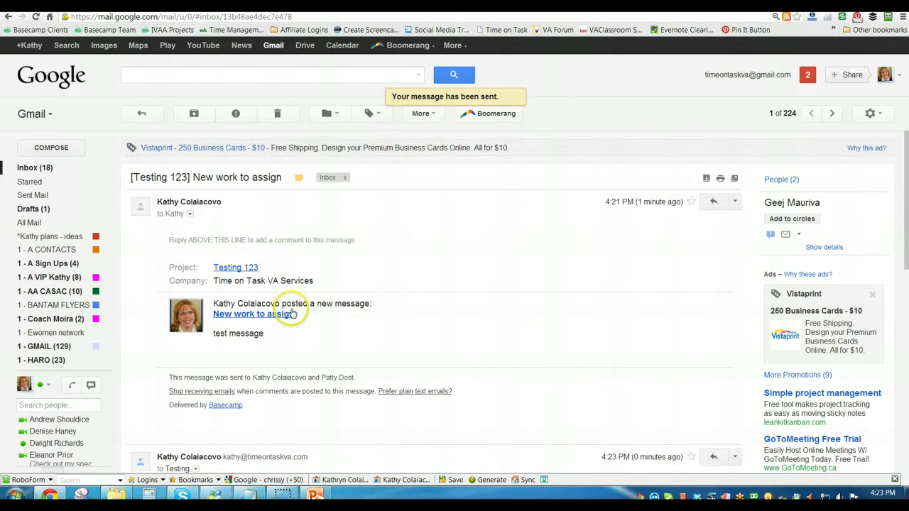
# Step: Open the "New work to assign" message in Basecamp from the notification email and check it against the sent Gmail reply
pyautogui.click(241, 316)
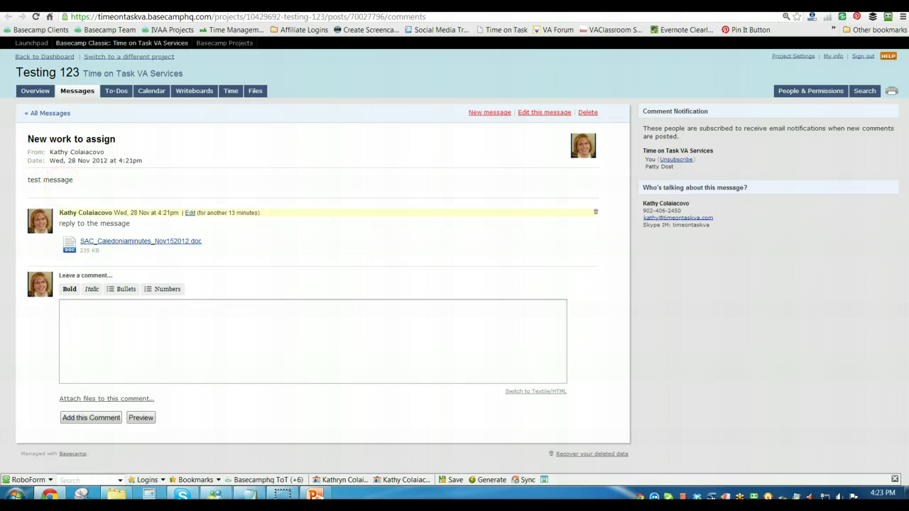
pyautogui.hotkey('ctrl', 'Tab')
pyautogui.scroll(-3, 496, 325)
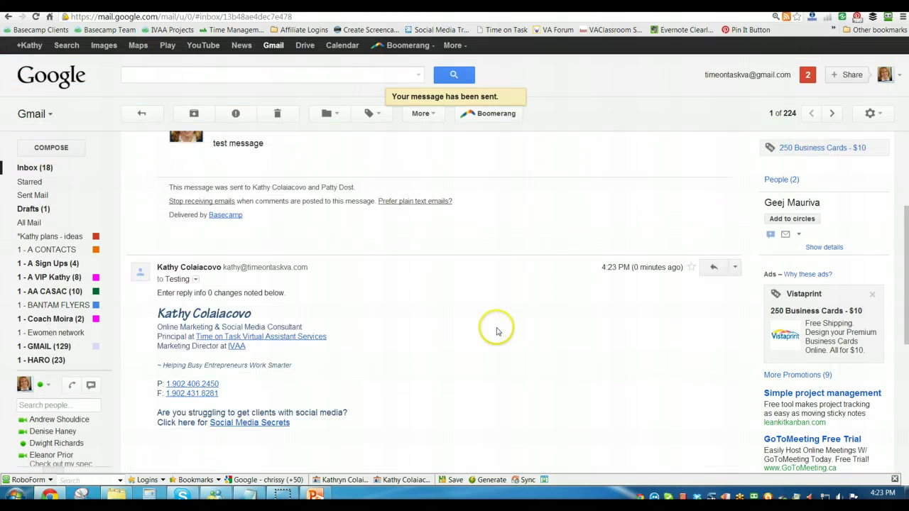
pyautogui.scroll(3, 497, 331)
pyautogui.hotkey('ctrl', 'shift', 'Tab')
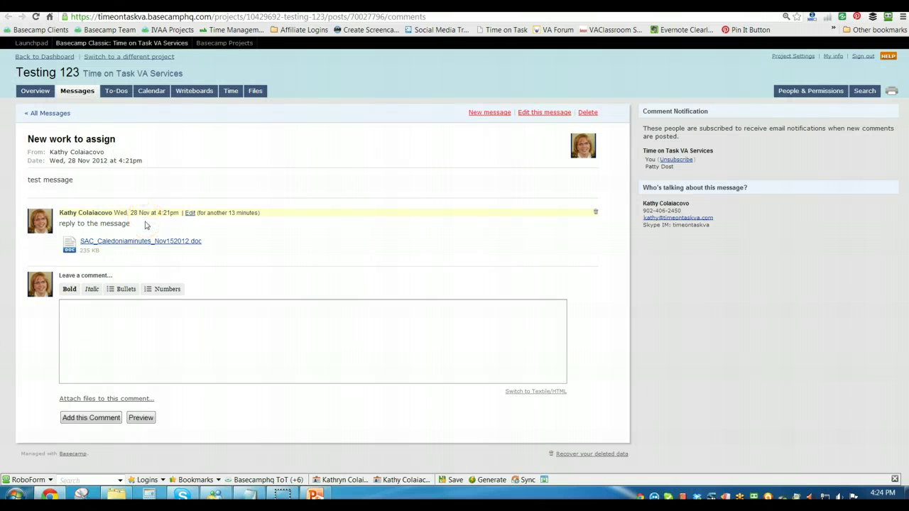
# Step: Examine the message text, the existing comment and its attached file SAC_Caledoniaminutes_Nov152012.doc on the Basecamp message page
pyautogui.moveTo(83, 184); pyautogui.dragTo(21, 184)
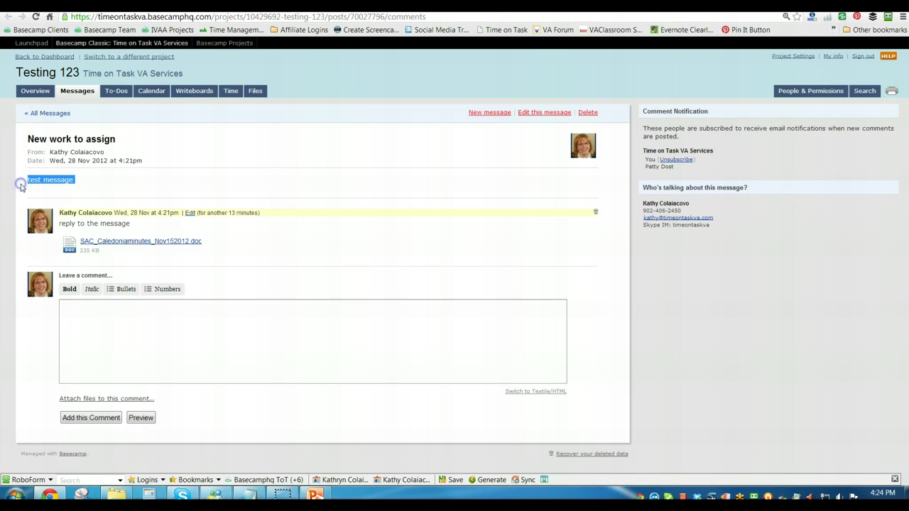
pyautogui.click(124, 223)
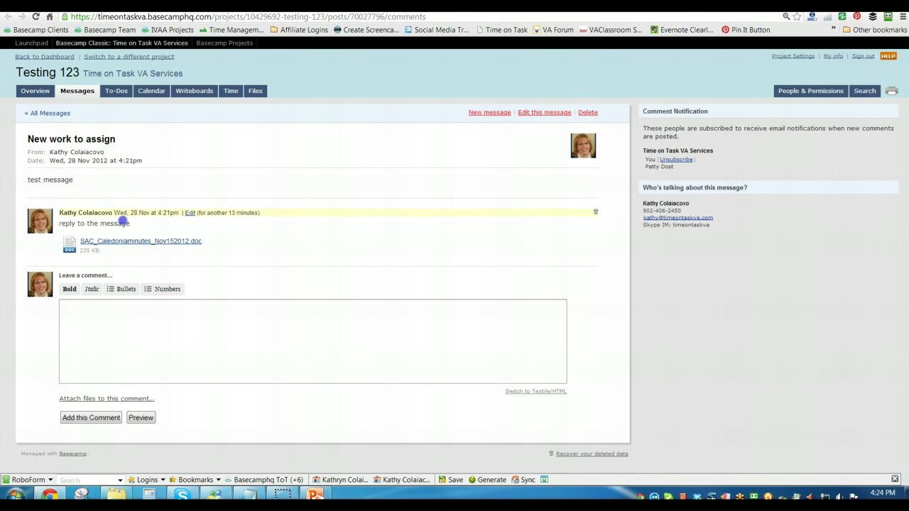
pyautogui.tripleClick(284, 242)
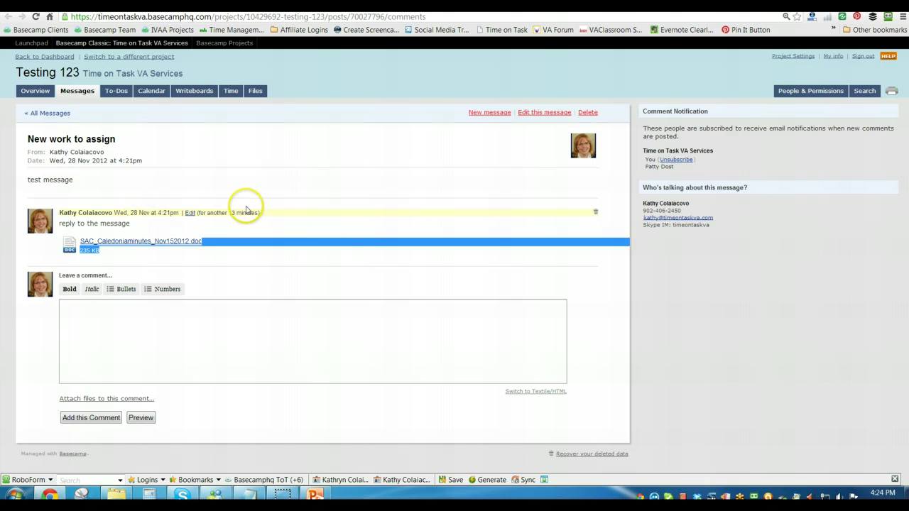
pyautogui.click(241, 339)
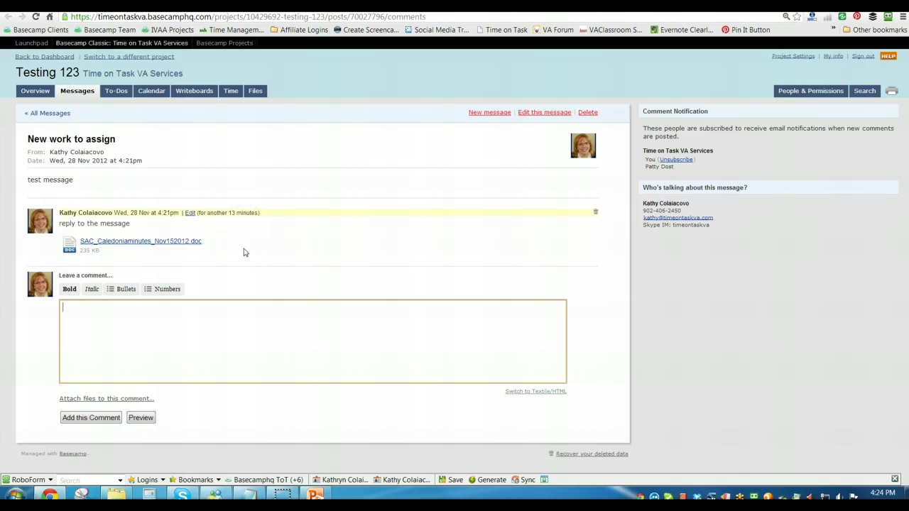
pyautogui.click(244, 252)
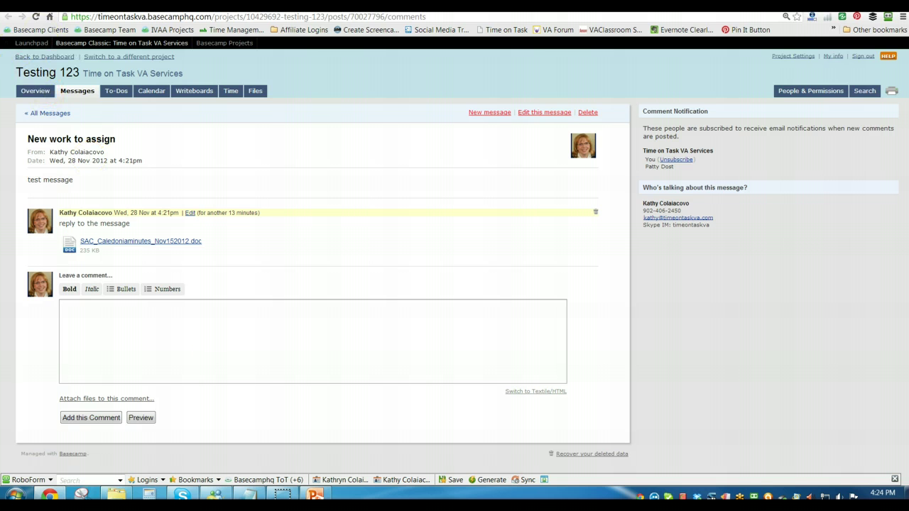
# Step: Reload the Basecamp message page and examine the comment posted via email, including its opening line
pyautogui.click(32, 4)
pyautogui.click(79, 4)
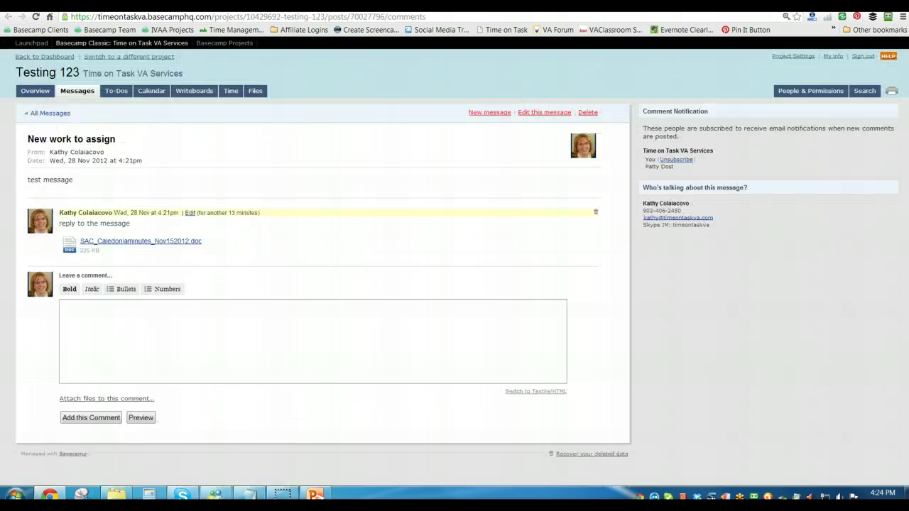
pyautogui.click(36, 17)
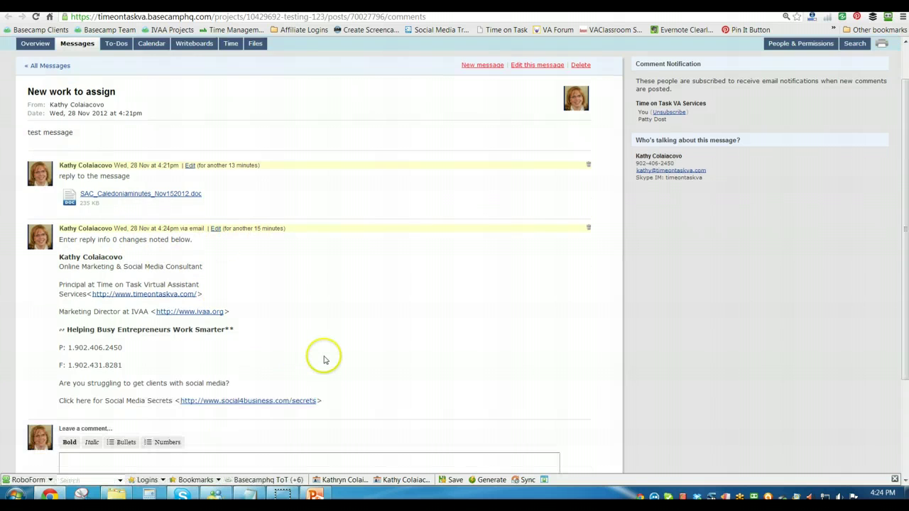
pyautogui.scroll(-2, 324, 356)
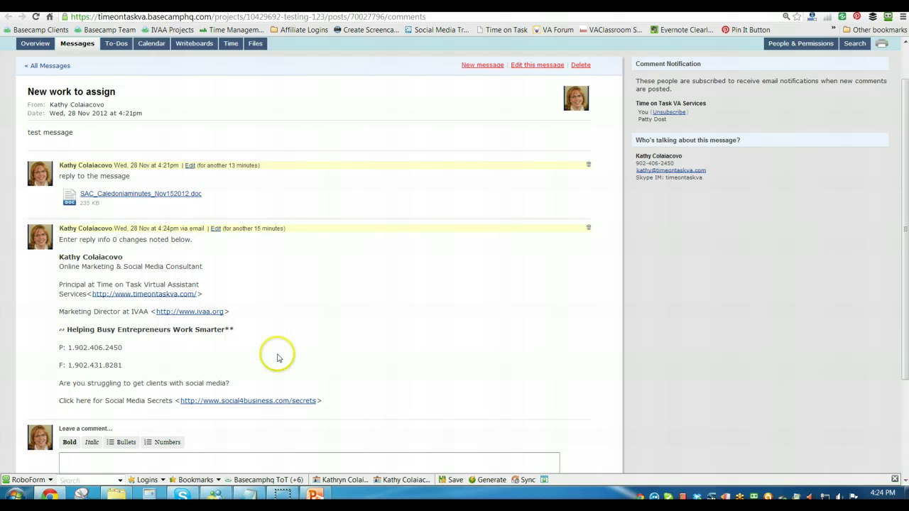
pyautogui.scroll(-3, 294, 362)
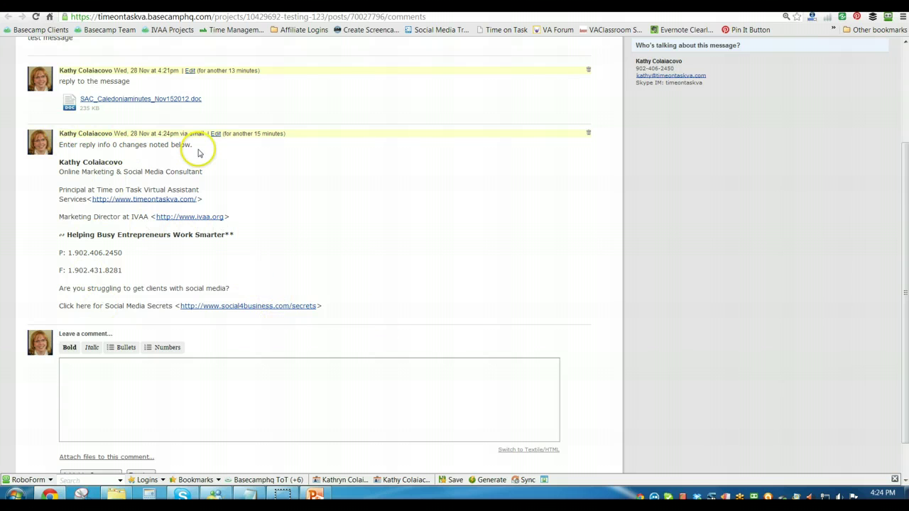
pyautogui.moveTo(196, 146); pyautogui.dragTo(60, 145)
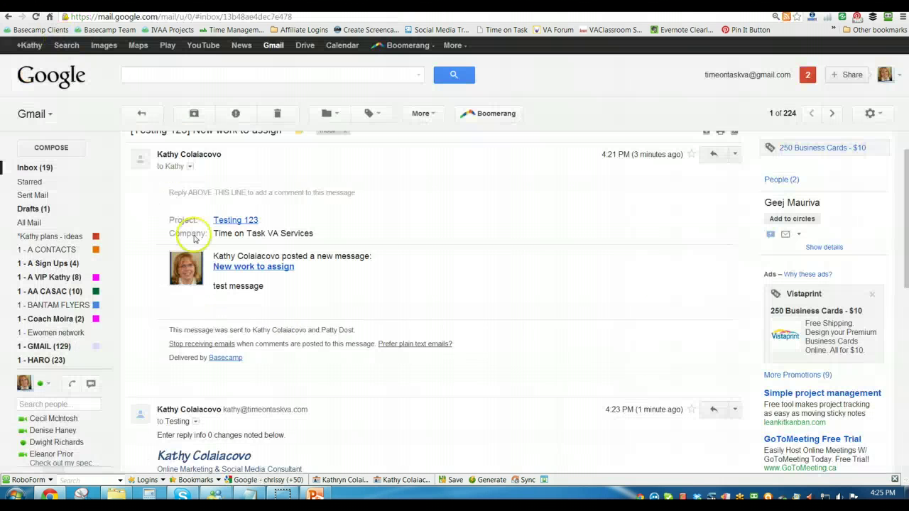
# Step: Switch to Gmail, examine the sent reply's opening line and the text added below the quoted message, and return to Basecamp
pyautogui.click(56, 6)
pyautogui.scroll(-2, 281, 398)
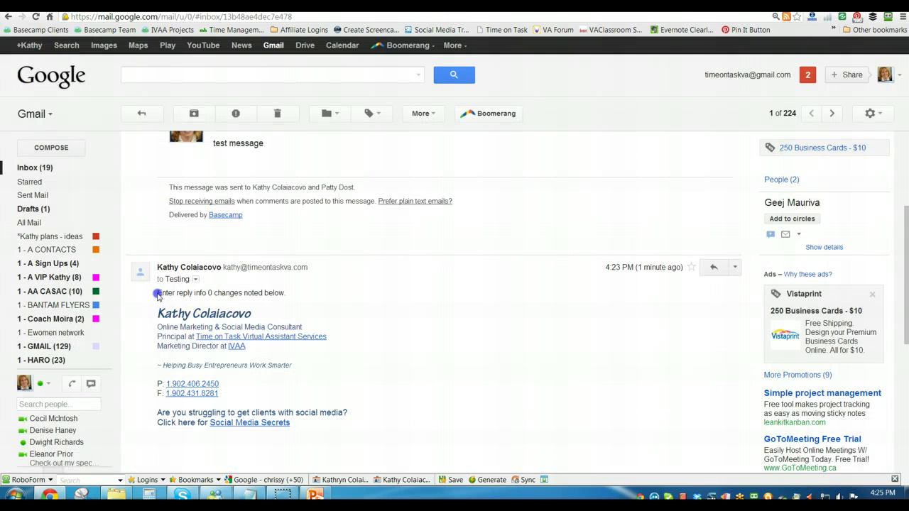
pyautogui.moveTo(218, 297); pyautogui.dragTo(316, 291)
pyautogui.scroll(-4, 340, 377)
pyautogui.moveTo(165, 373); pyautogui.dragTo(336, 372)
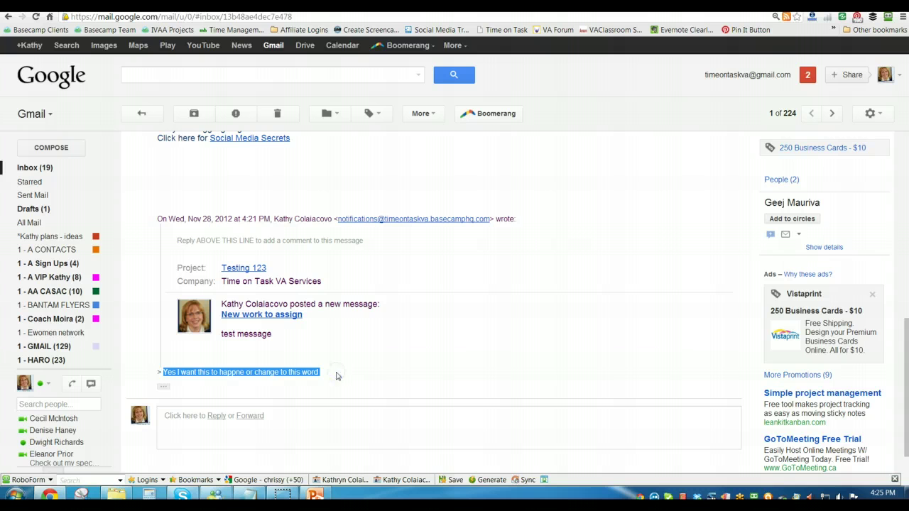
pyautogui.click(123, 8)
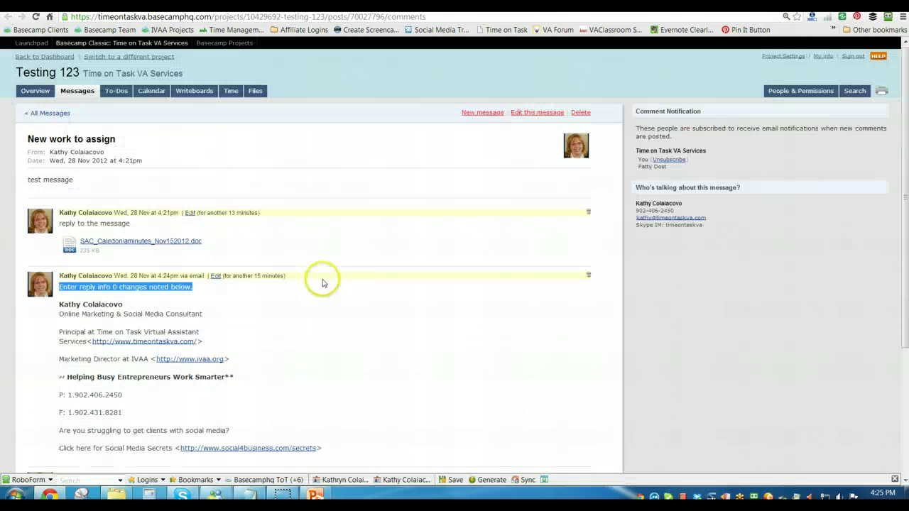
# Step: Return to the Gmail inbox and reopen the "[Testing 123] New work to assign" conversation
pyautogui.hotkey('ctrl', 'Tab')
pyautogui.scroll(3, 369, 355)
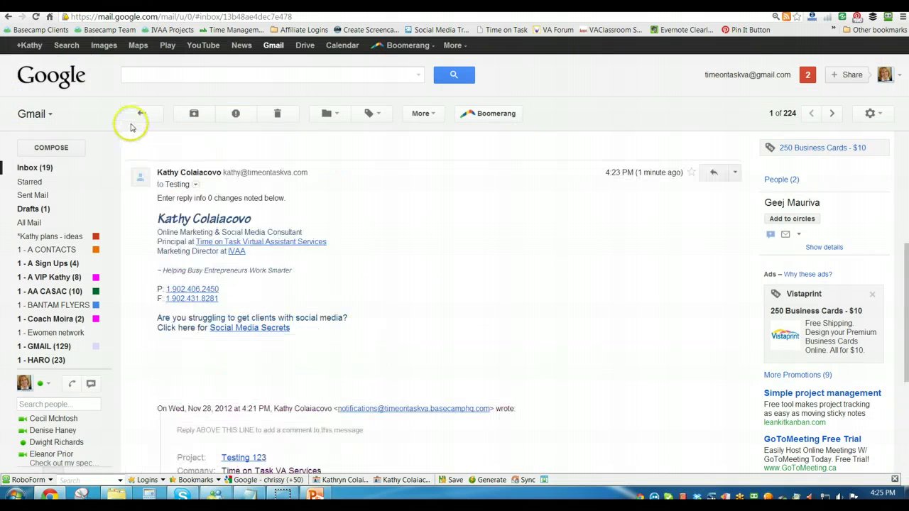
pyautogui.click(130, 111)
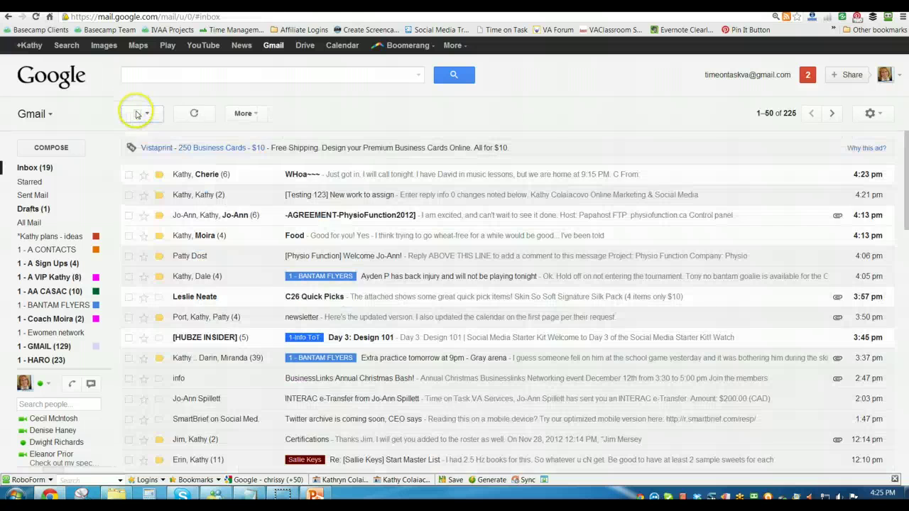
pyautogui.click(311, 194)
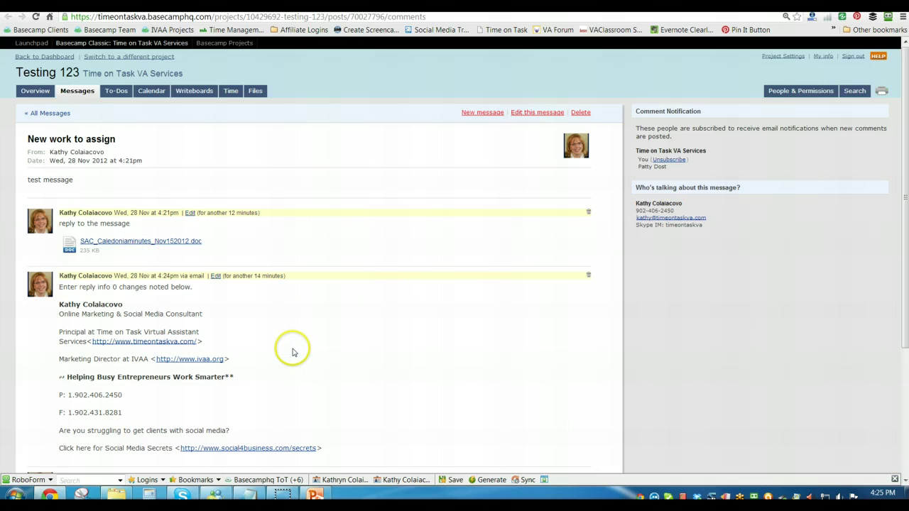
# Step: Draft the comment "add final reply." below the Basecamp message and check who is subscribed to comment notifications
pyautogui.scroll(-2, 291, 352)
pyautogui.click(234, 416)
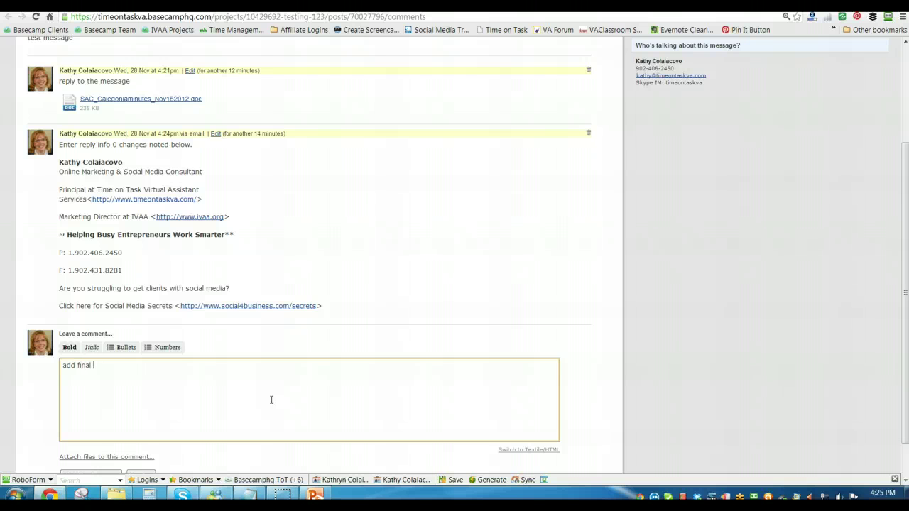
pyautogui.scroll(-1, 298, 384)
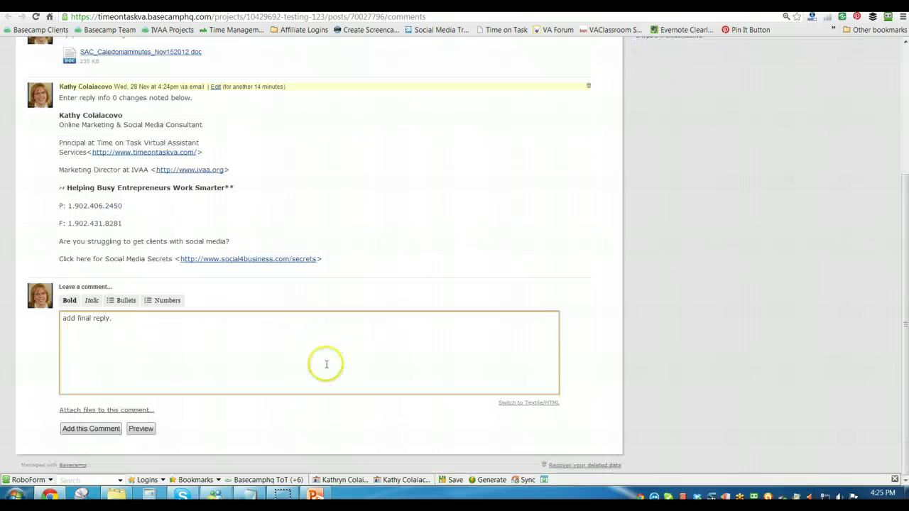
pyautogui.scroll(3, 329, 369)
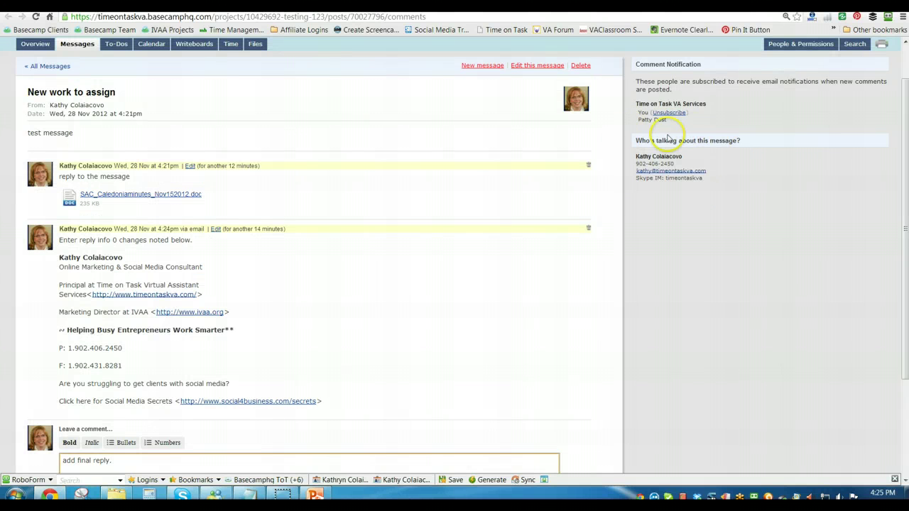
pyautogui.tripleClick(643, 172)
pyautogui.click(672, 186)
# Step: Delete the "[Testing 123] New work to assign" conversation in Gmail and return to the message page in Basecamp
pyautogui.click(14, 3)
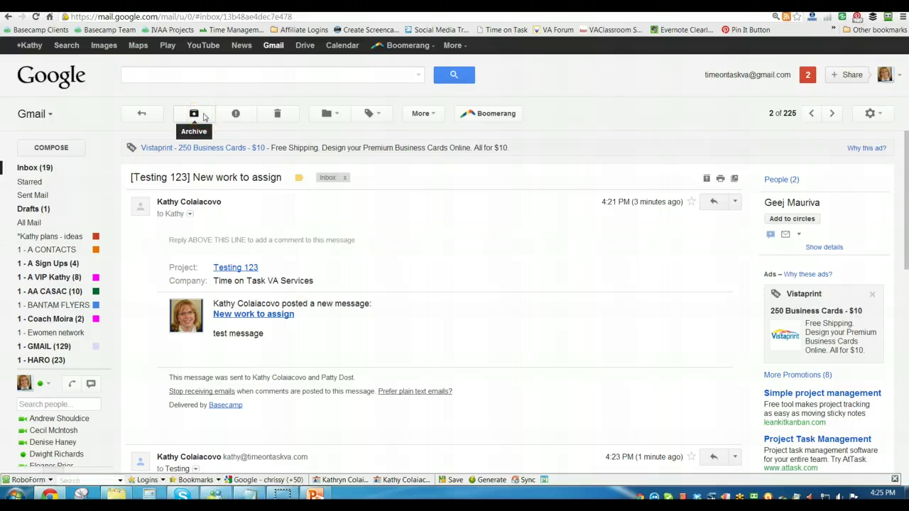
pyautogui.click(277, 114)
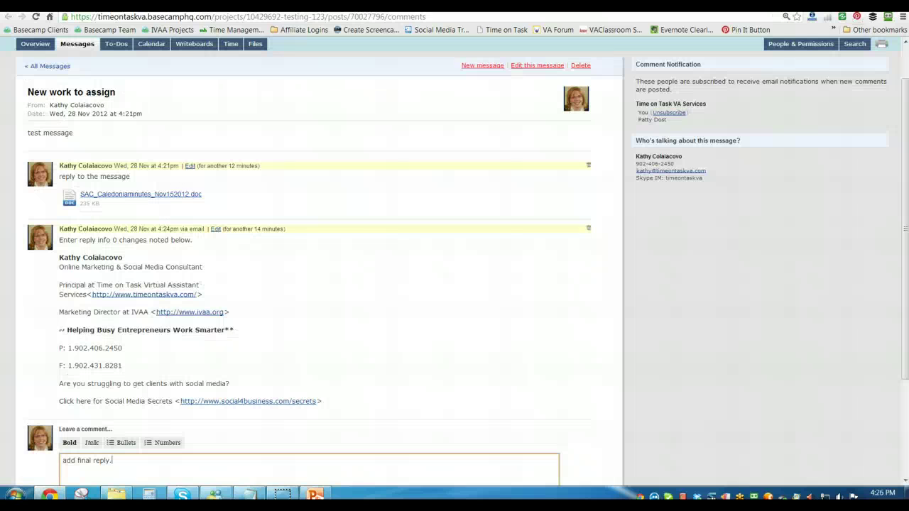
pyautogui.scroll(-3, 301, 305)
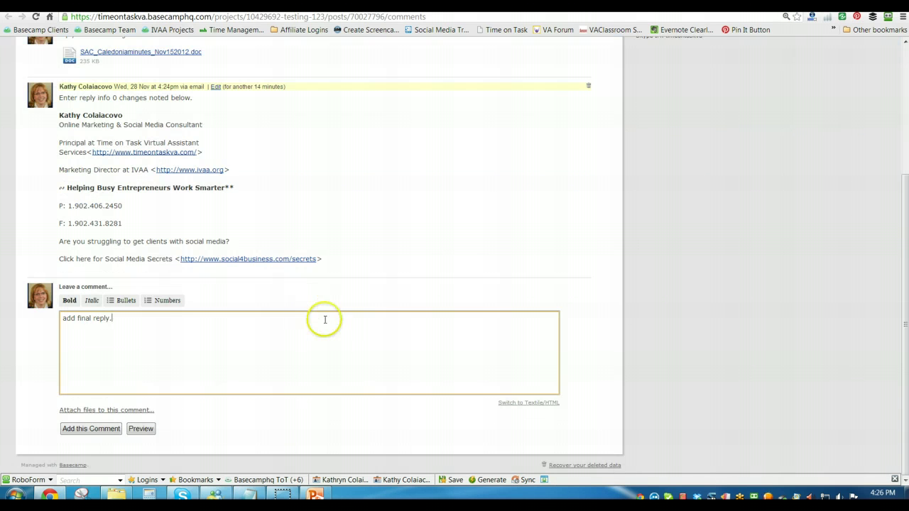
pyautogui.scroll(3, 335, 326)
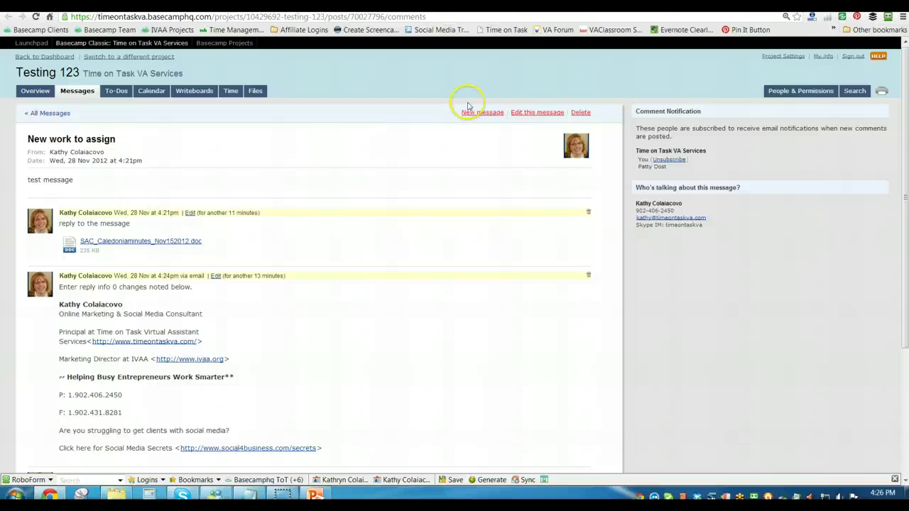
# Step: Start a new project message titled "BLog post info to post" and move on to its body
pyautogui.click(494, 116)
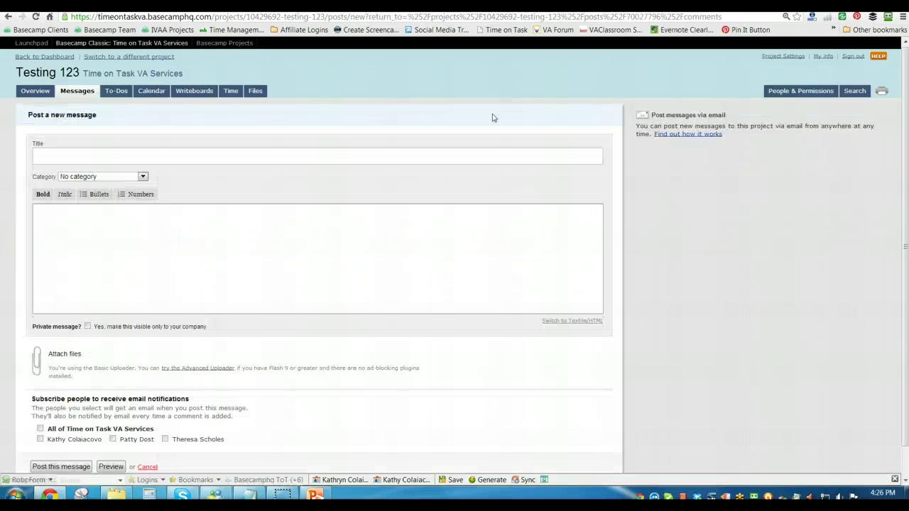
pyautogui.click(167, 154)
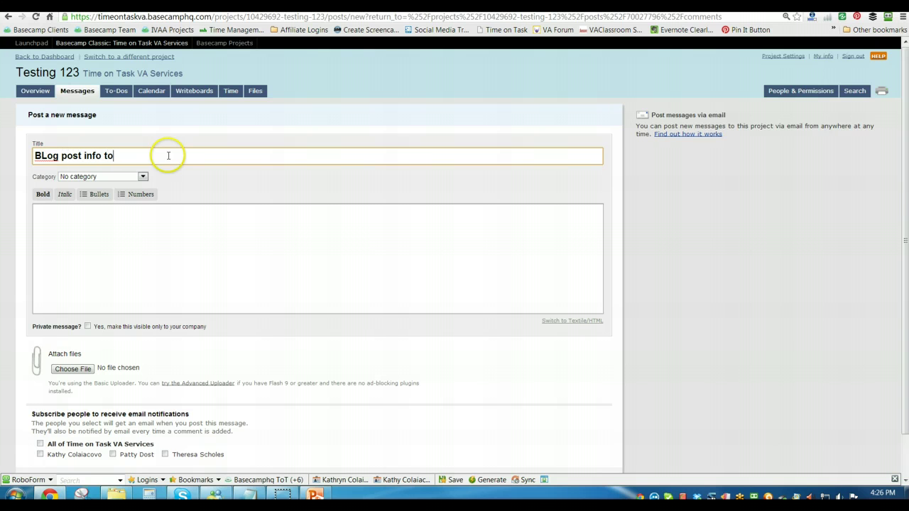
pyautogui.click(169, 227)
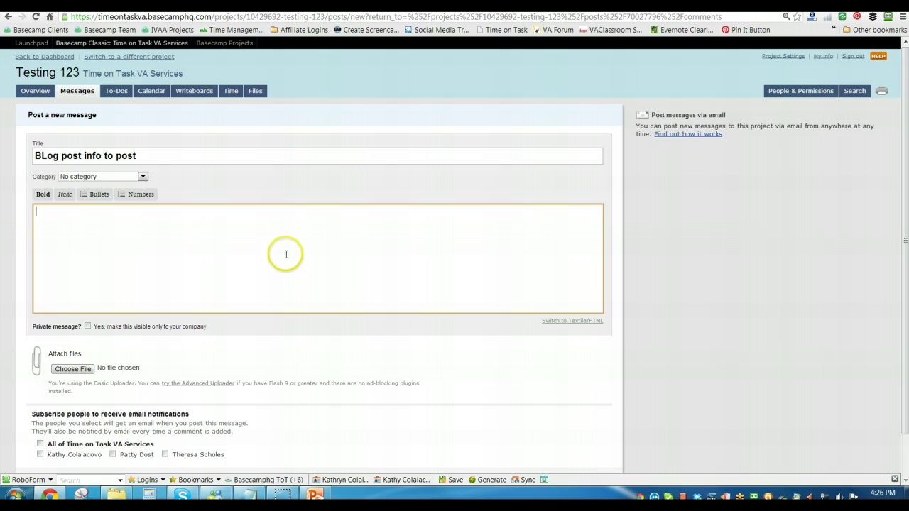
# Step: Open the Testing 123 project overview and examine today's event, writeboard, message, comment and file entries
pyautogui.click(32, 92)
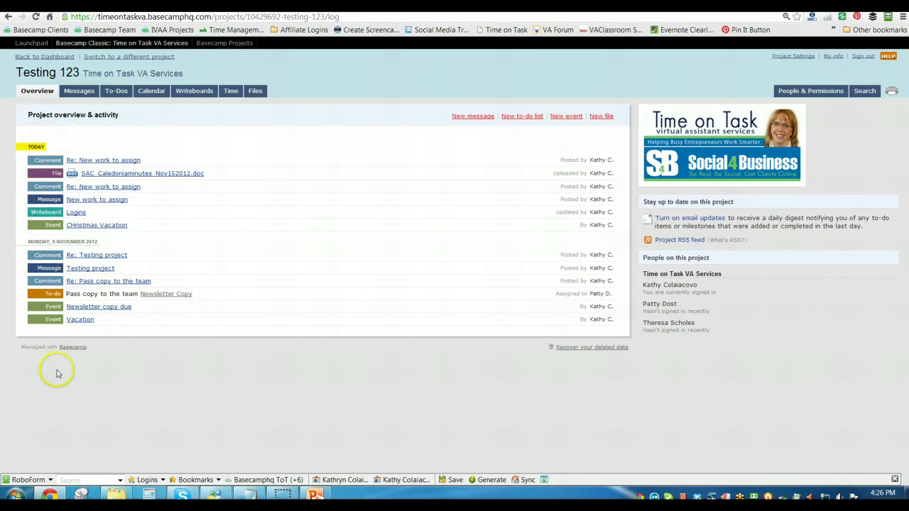
pyautogui.click(40, 94)
pyautogui.moveTo(127, 225); pyautogui.dragTo(67, 212)
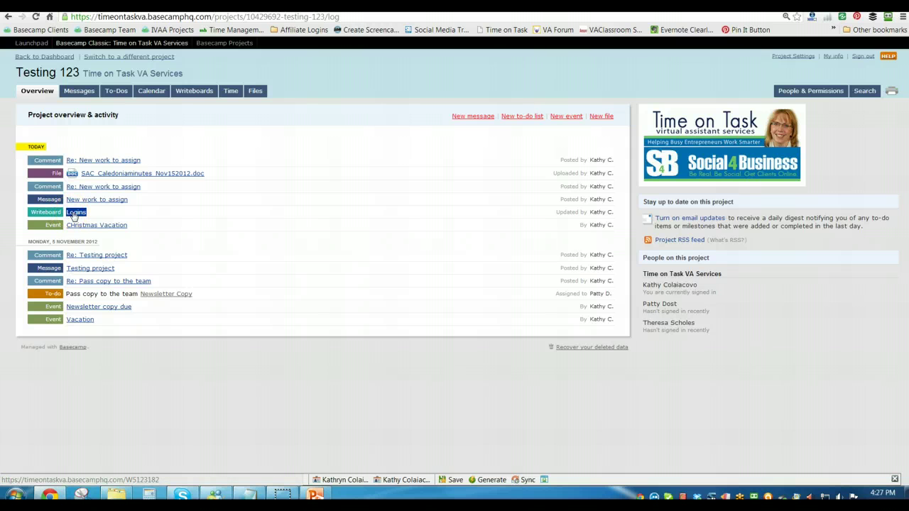
pyautogui.tripleClick(79, 203)
pyautogui.tripleClick(91, 185)
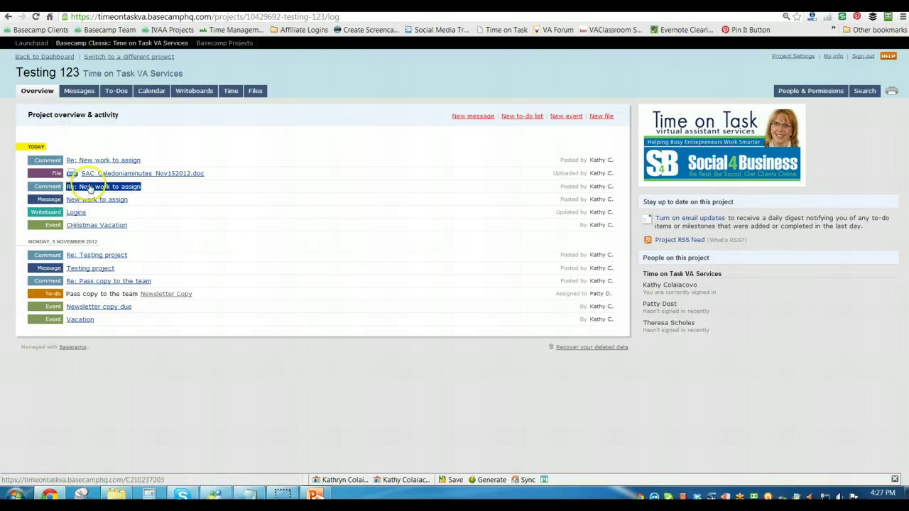
pyautogui.tripleClick(93, 175)
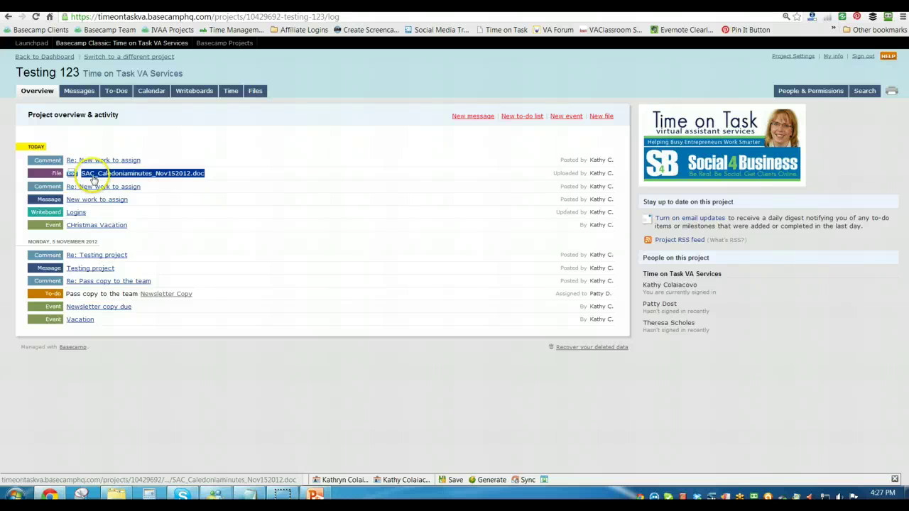
pyautogui.tripleClick(88, 165)
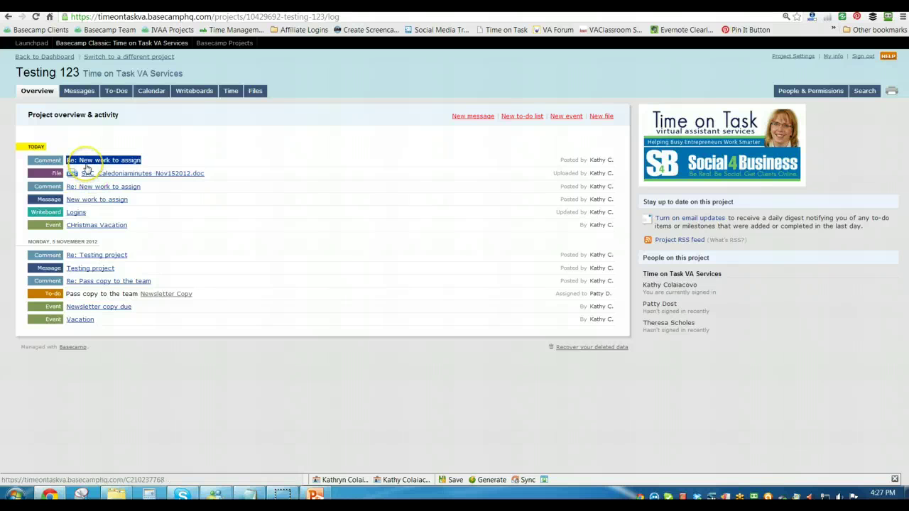
pyautogui.tripleClick(92, 200)
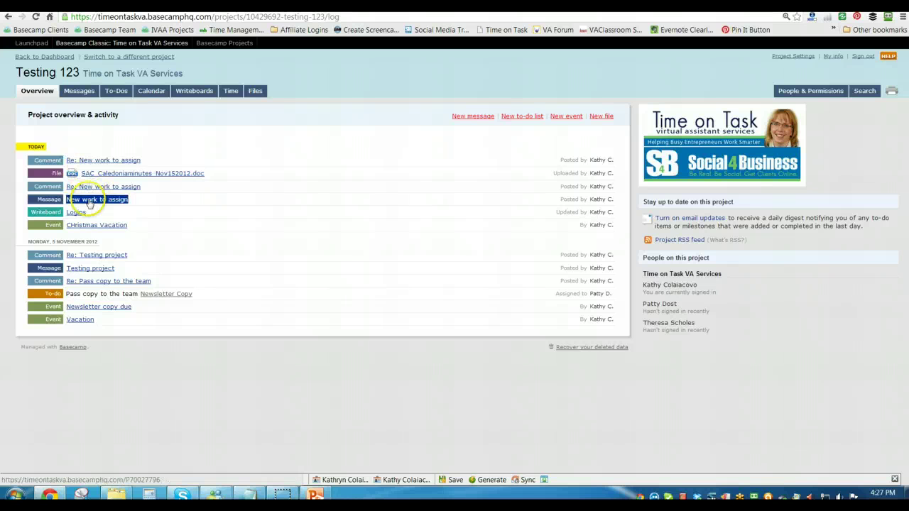
# Step: View the earlier "Re: New work to assign" comment and check the project files for the document's option to upload a new version
pyautogui.tripleClick(112, 187)
pyautogui.click(112, 187)
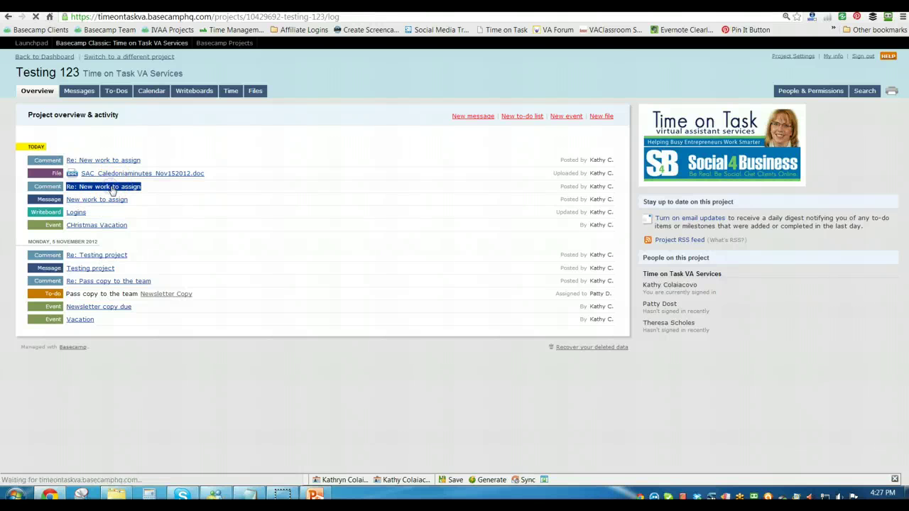
pyautogui.scroll(3, 390, 333)
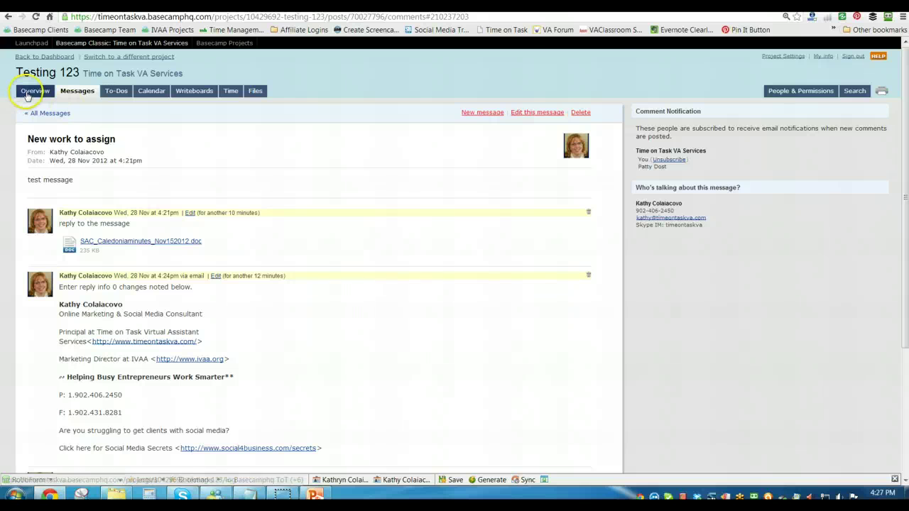
pyautogui.click(256, 92)
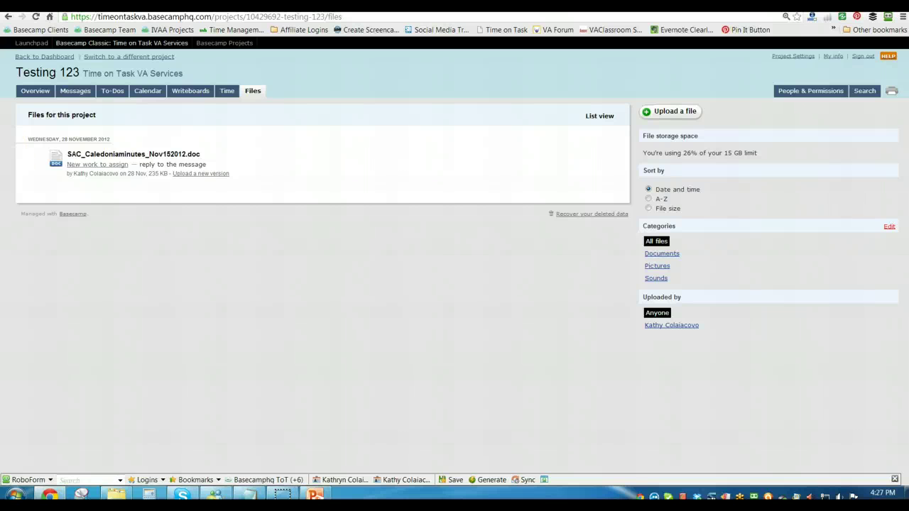
pyautogui.click(209, 177)
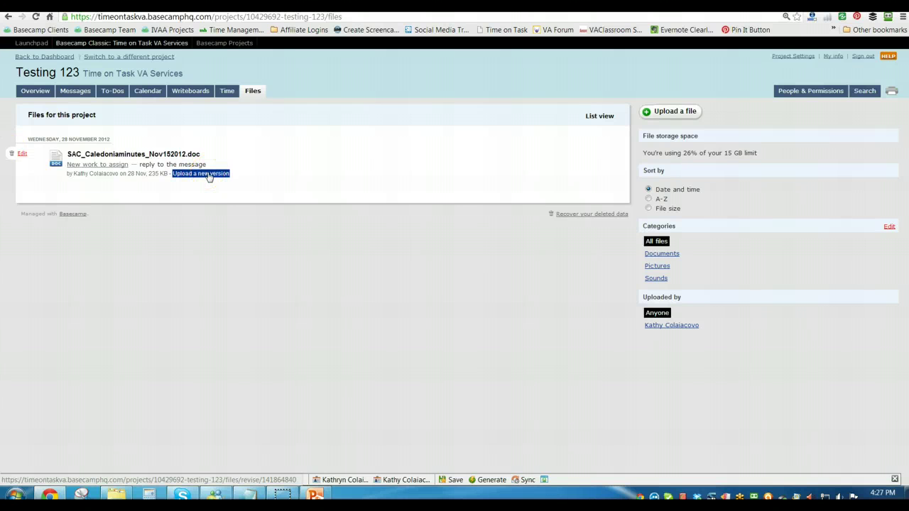
# Step: Return to the "New work to assign" message from its file entry and post the drafted comment "add final reply."
pyautogui.click(83, 167)
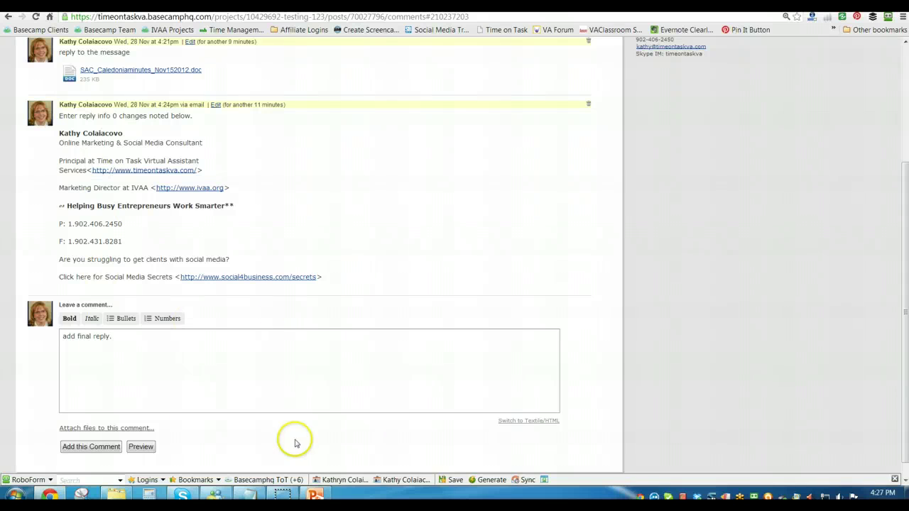
pyautogui.click(89, 447)
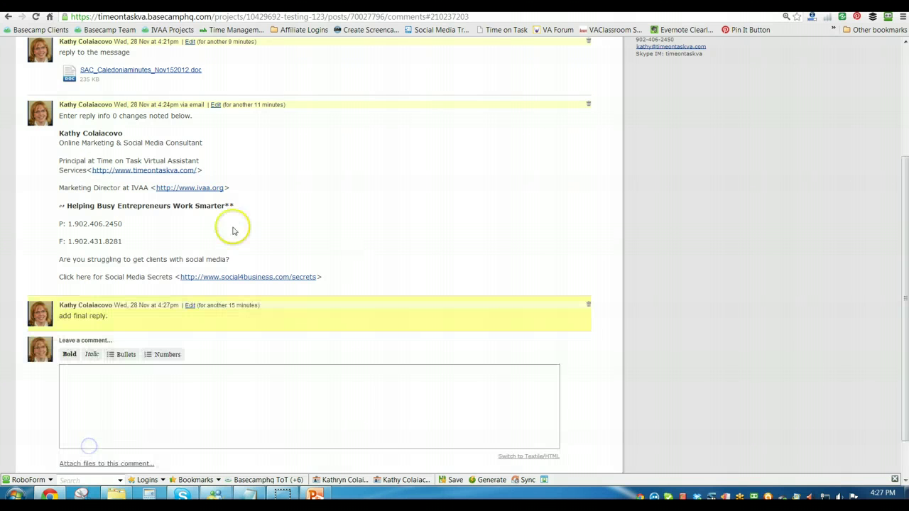
pyautogui.scroll(2, 426, 366)
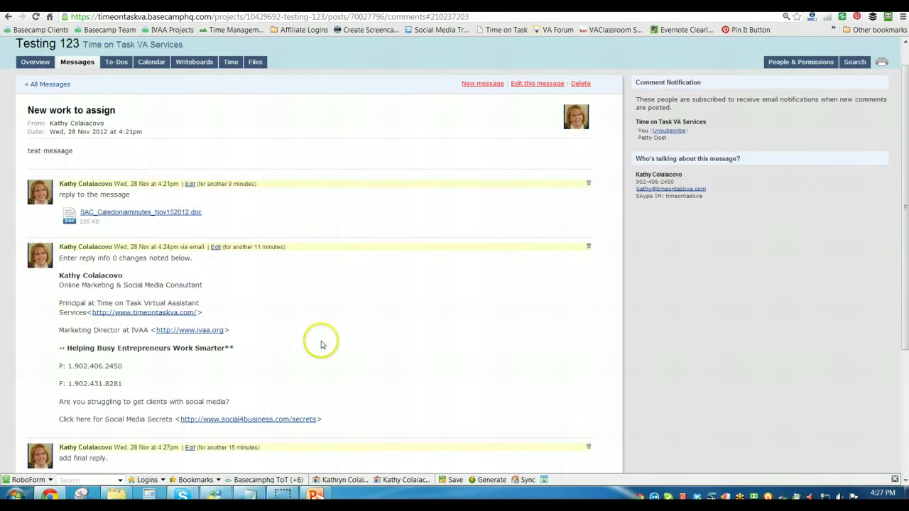
# Step: Open the comments of the "Pass copy to the team" to-do in the Newsletter Copy list and draft the comment "Here it is"
pyautogui.click(117, 62)
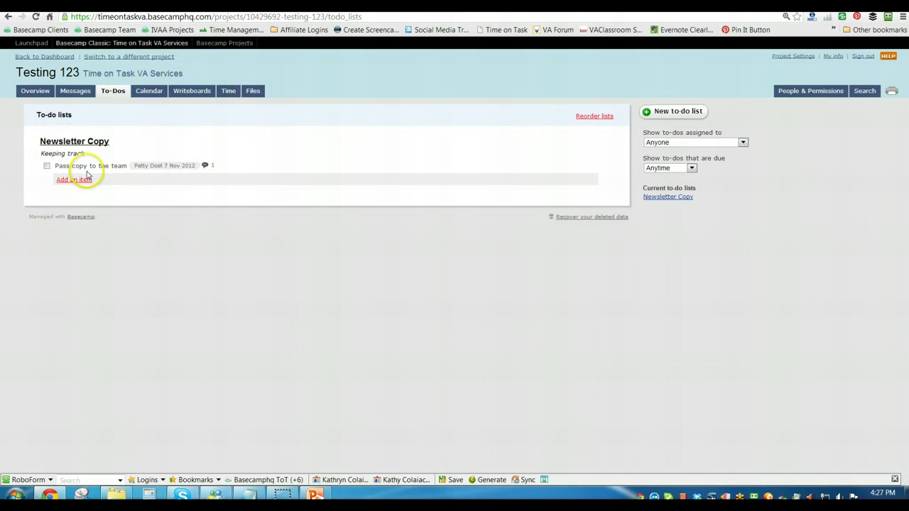
pyautogui.moveTo(89, 167)
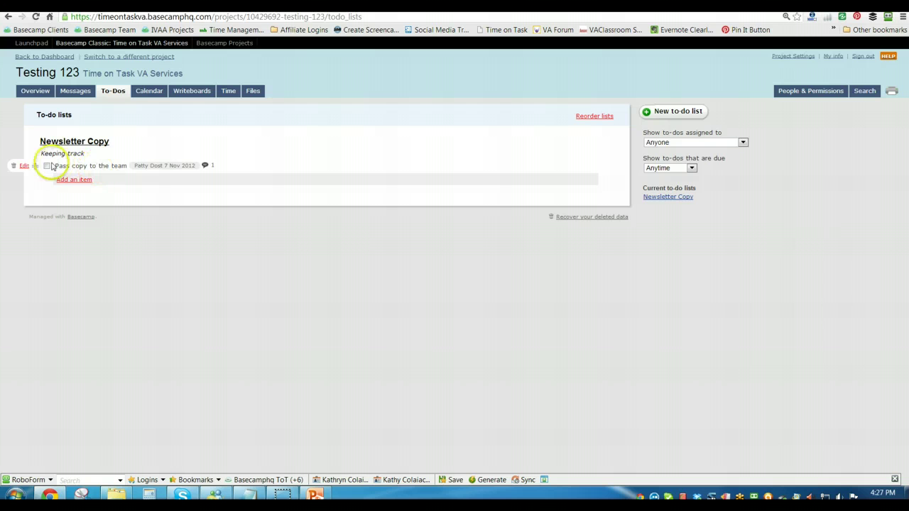
pyautogui.click(206, 168)
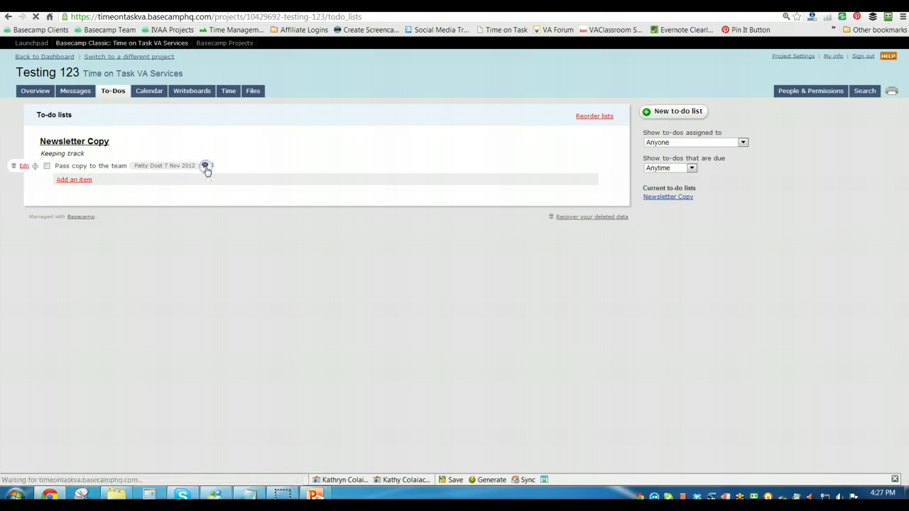
pyautogui.click(173, 266)
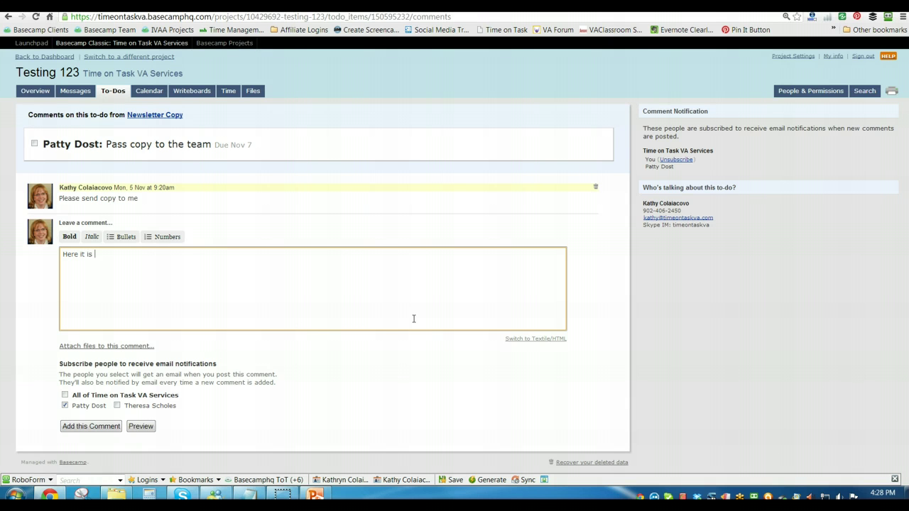
# Step: Attach SAC_Caledoniaminutes_Oct18-2012FINAL.doc to the drafted to-do comment and post it
pyautogui.click(108, 346)
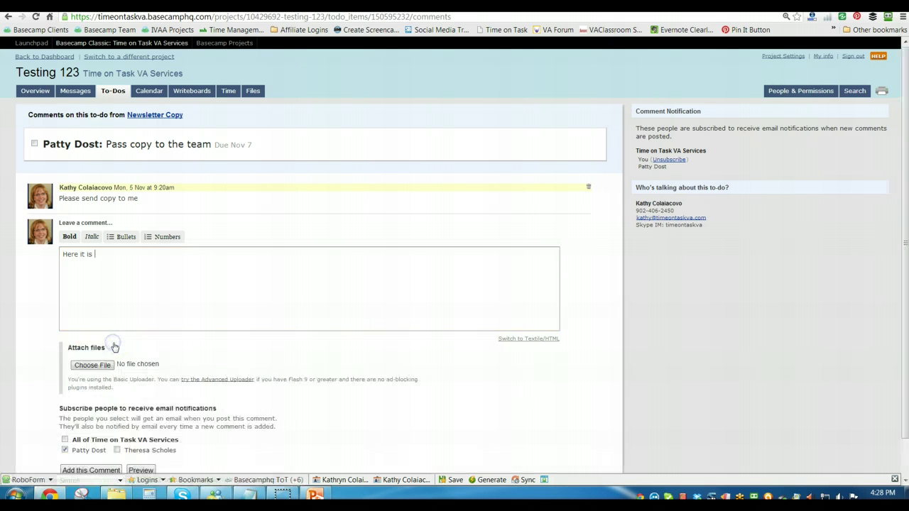
pyautogui.click(92, 365)
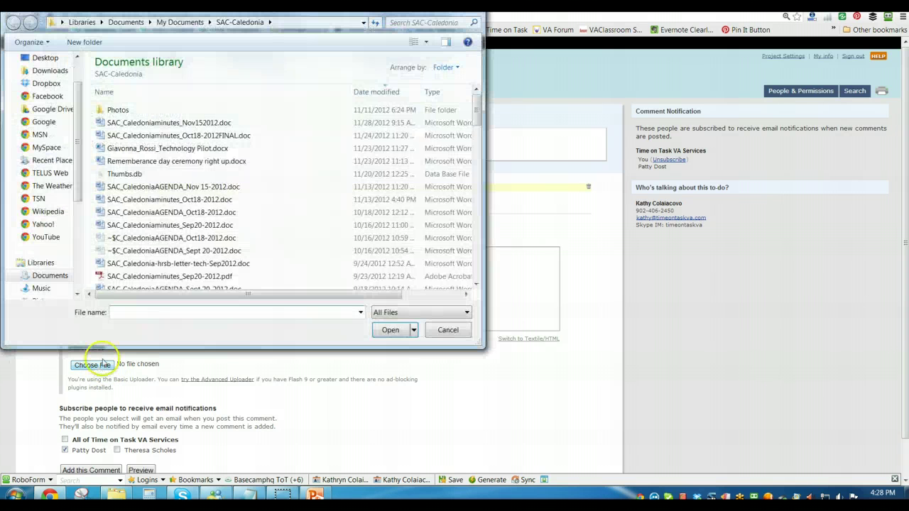
pyautogui.click(162, 135)
pyautogui.click(390, 330)
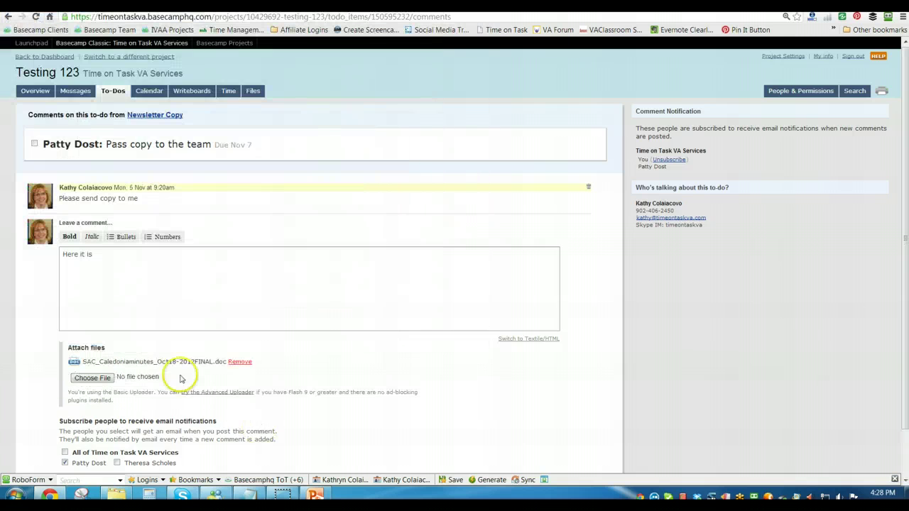
pyautogui.scroll(-1, 178, 455)
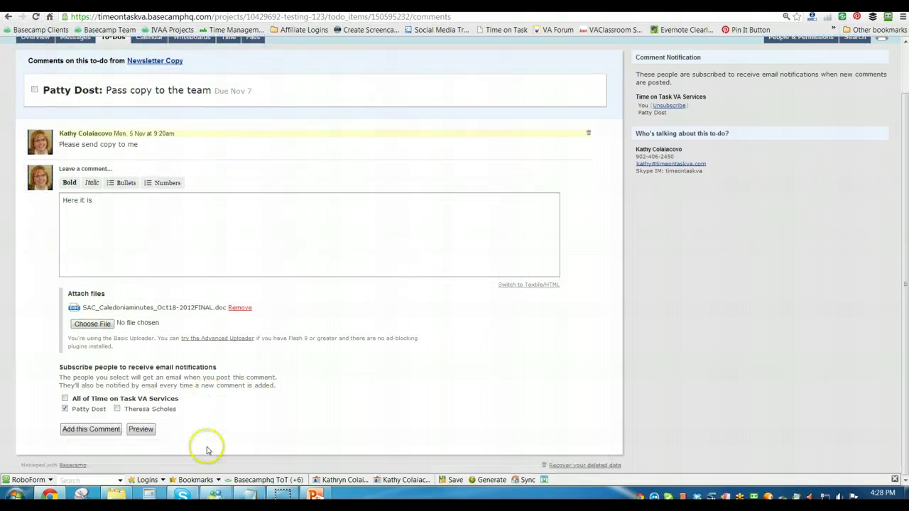
pyautogui.click(76, 429)
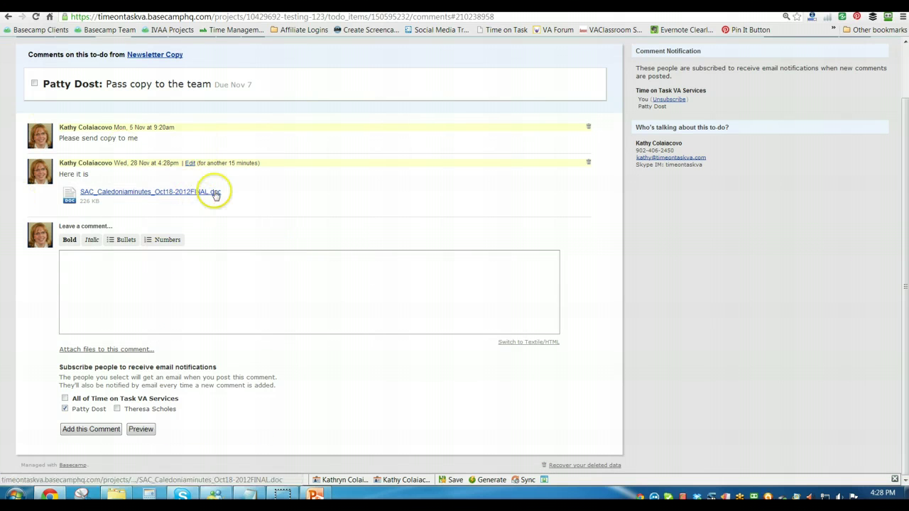
# Step: Mark the "Pass copy to the team" to-do as completed and open the project overview to review its activity
pyautogui.scroll(2, 309, 348)
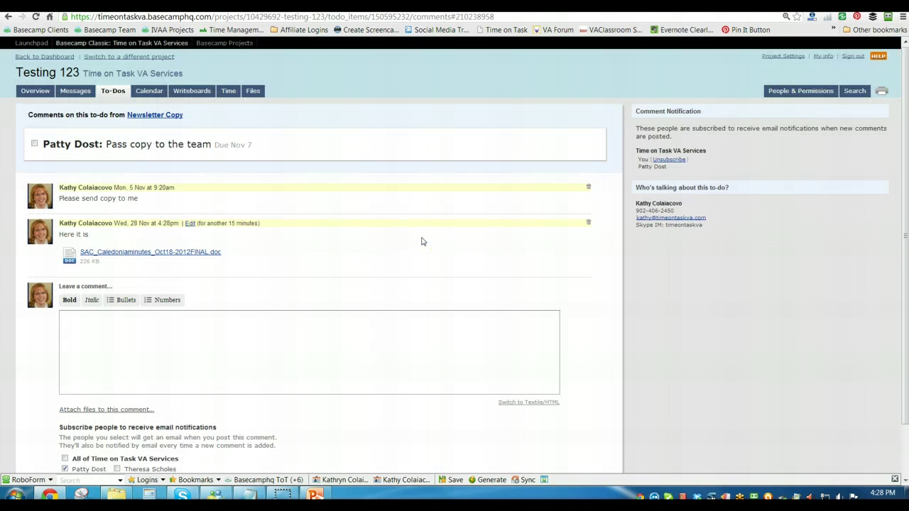
pyautogui.click(34, 144)
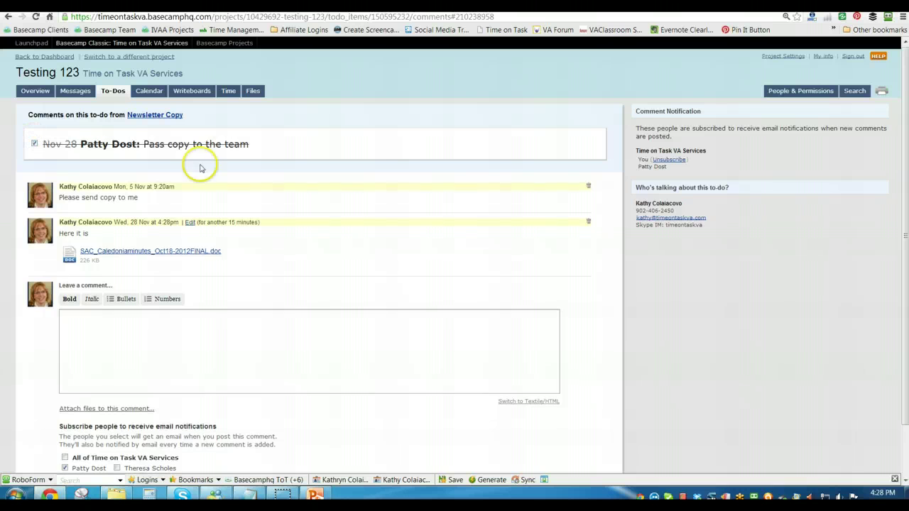
pyautogui.click(44, 92)
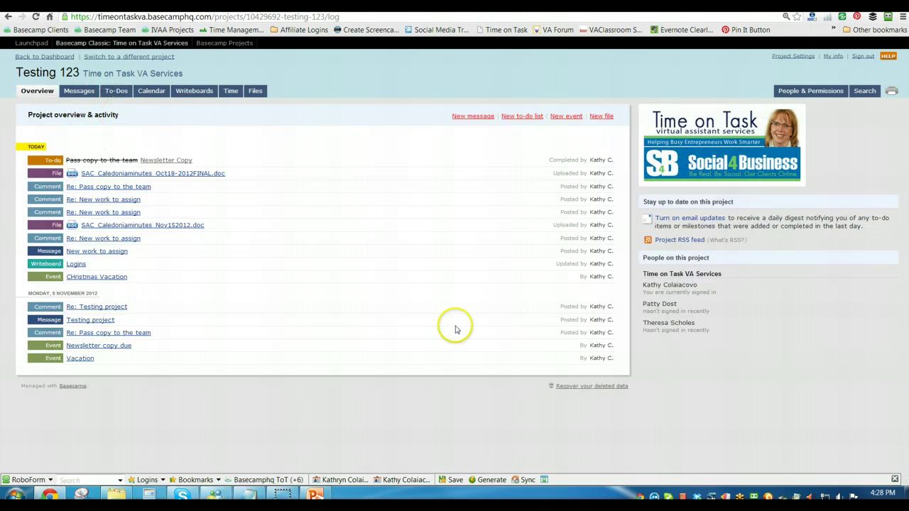